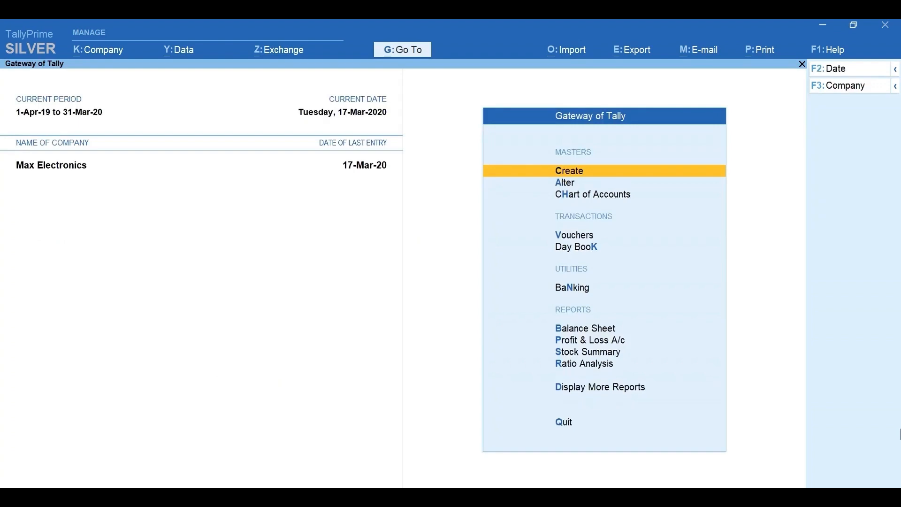
Step: Open the stock item Product -1 for alteration
{"action": "key", "text": "Down"}
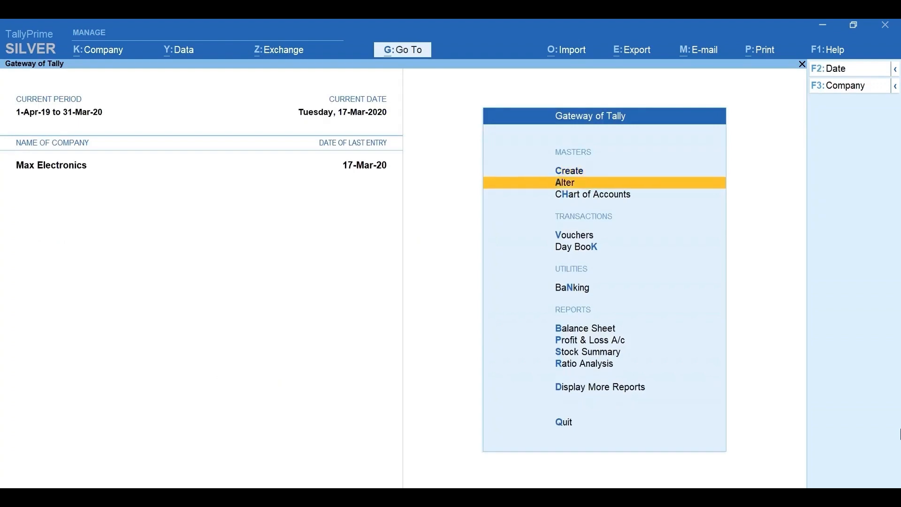
{"action": "key", "text": "Return"}
{"action": "key", "text": "Down"}
{"action": "key", "text": "Down"}
{"action": "key", "text": "Down"}
{"action": "key", "text": "Down"}
{"action": "key", "text": "Down"}
{"action": "key", "text": "Down"}
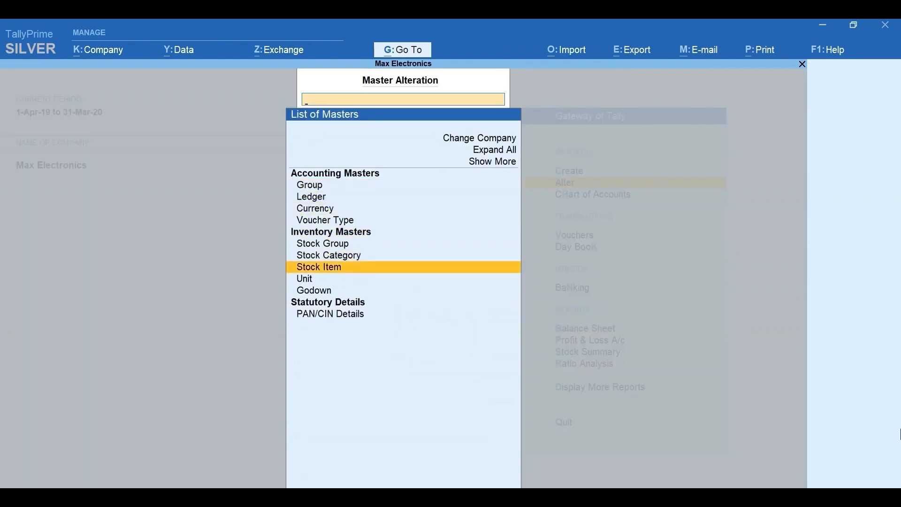
{"action": "key", "text": "Return"}
Step: Set Product -1 to be maintained in batches
{"action": "key", "text": "Return"}
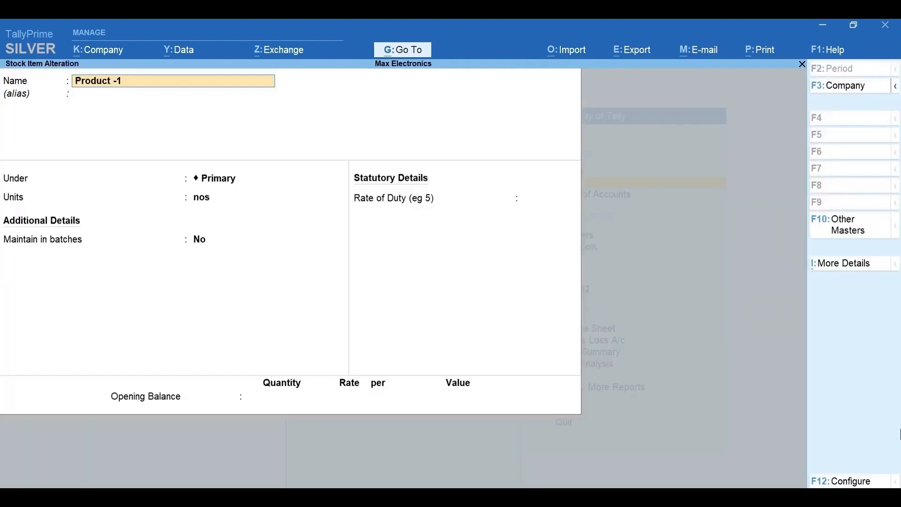
{"action": "key", "text": "Return"}
{"action": "key", "text": "Return"}
{"action": "key", "text": "Return"}
{"action": "key", "text": "Return"}
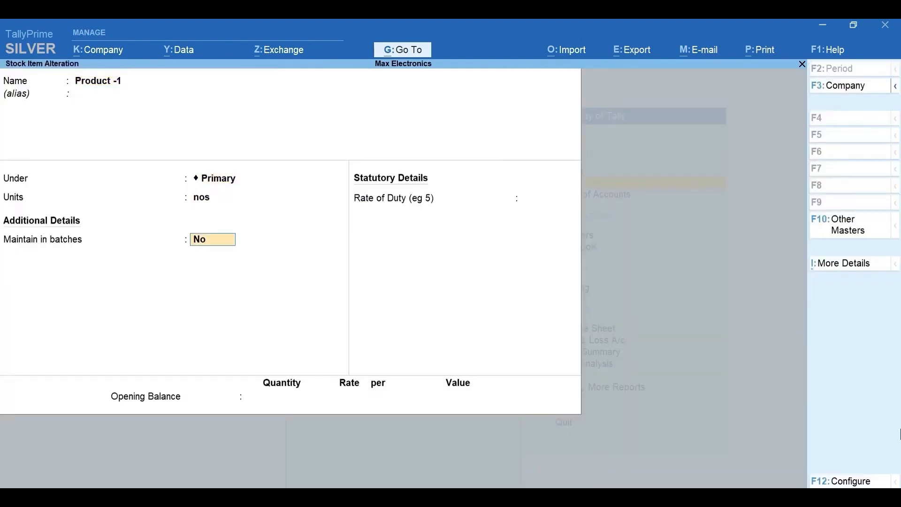
{"action": "type", "text": "y"}
{"action": "key", "text": "Return"}
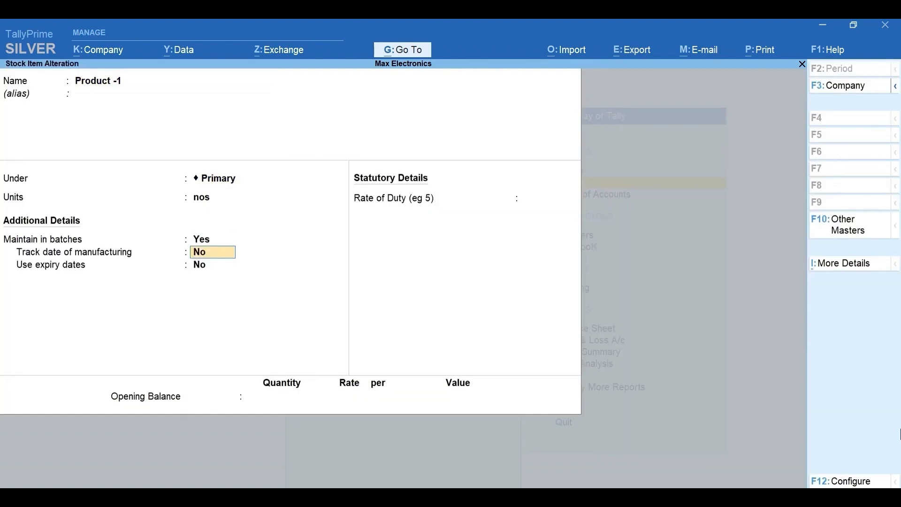
Step: Enable manufacturing date tracking and expiry dates for Product -1, save the item and return to the Gateway of Tally
{"action": "type", "text": "y"}
{"action": "key", "text": "Return"}
{"action": "type", "text": "y"}
{"action": "key", "text": "Return"}
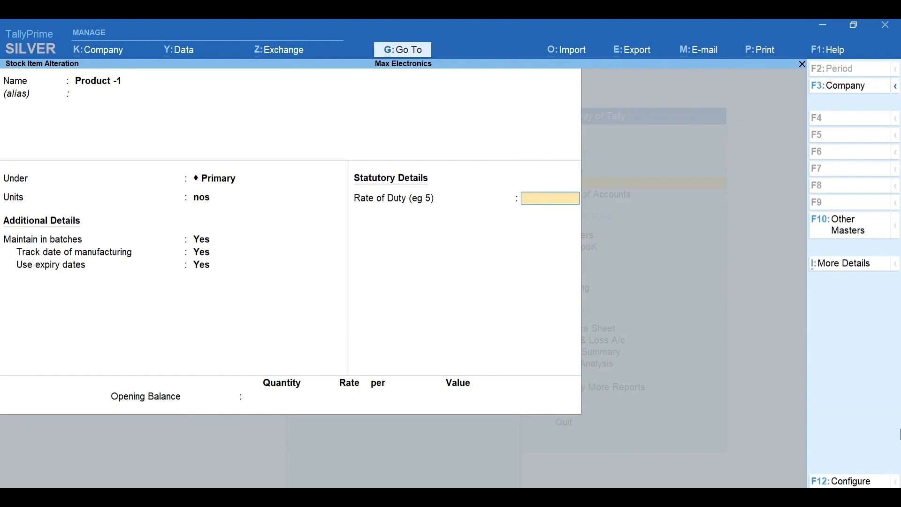
{"action": "key", "text": "Return"}
{"action": "key", "text": "Return"}
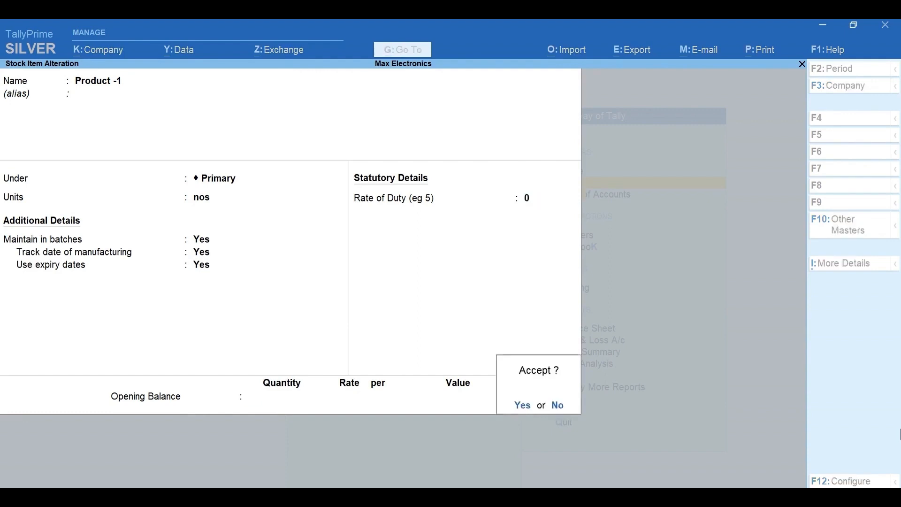
{"action": "key", "text": "y"}
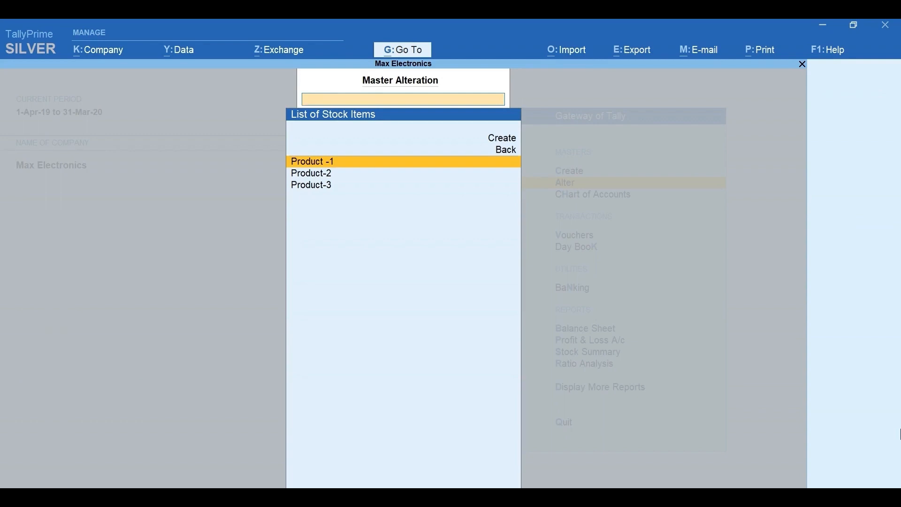
{"action": "key", "text": "Escape"}
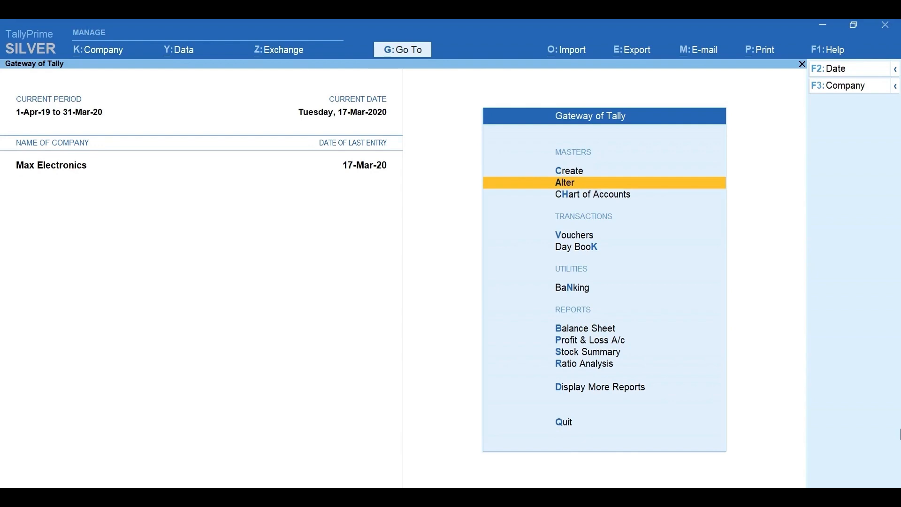
Step: Start a purchase voucher with supplier invoice number AO/009, party A-One Electronics and the Purchase ledger
{"action": "key", "text": "v"}
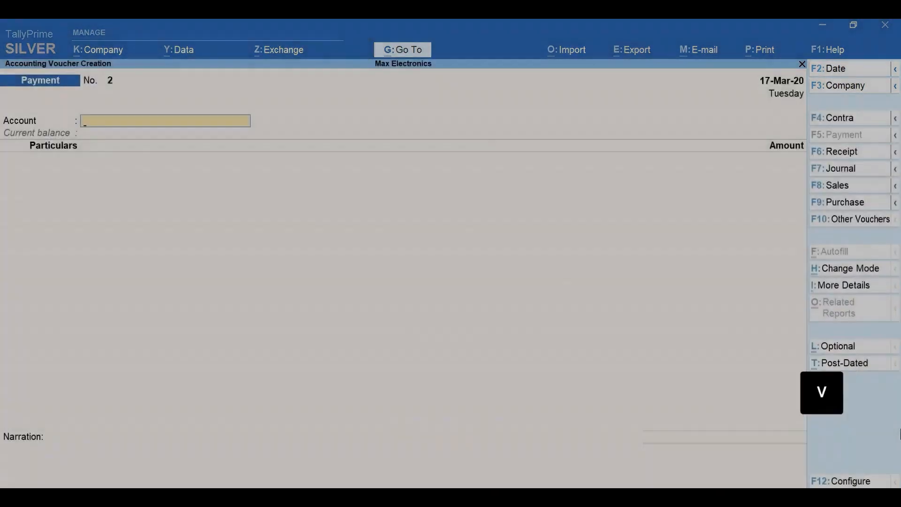
{"action": "key", "text": "F9"}
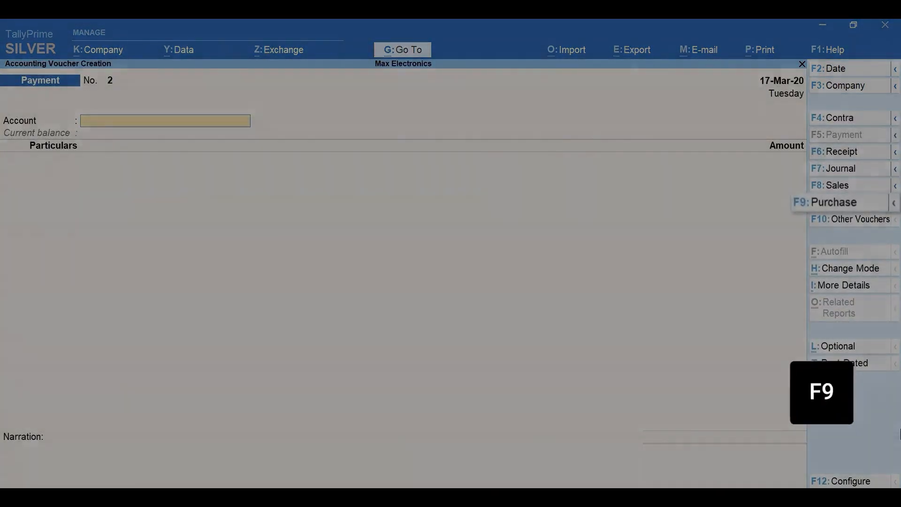
{"action": "type", "text": "AO"}
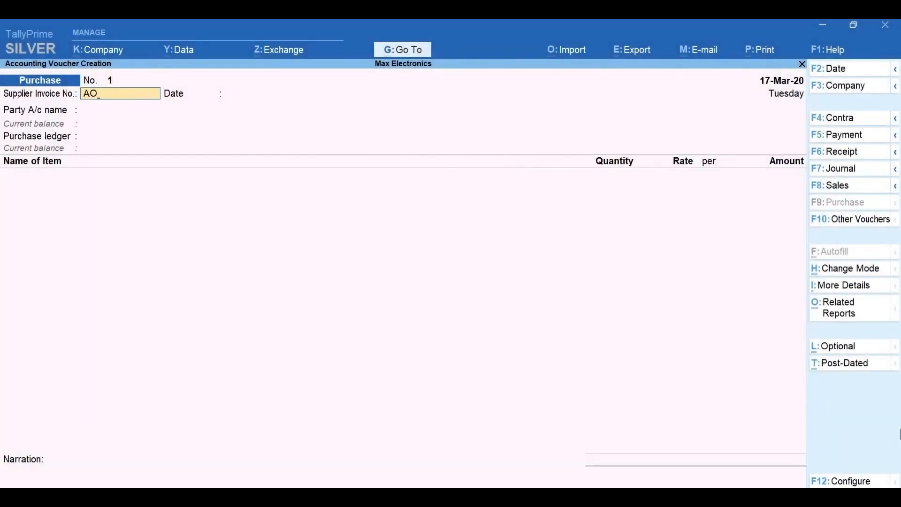
{"action": "type", "text": "/009"}
{"action": "key", "text": "Return"}
{"action": "key", "text": "Return"}
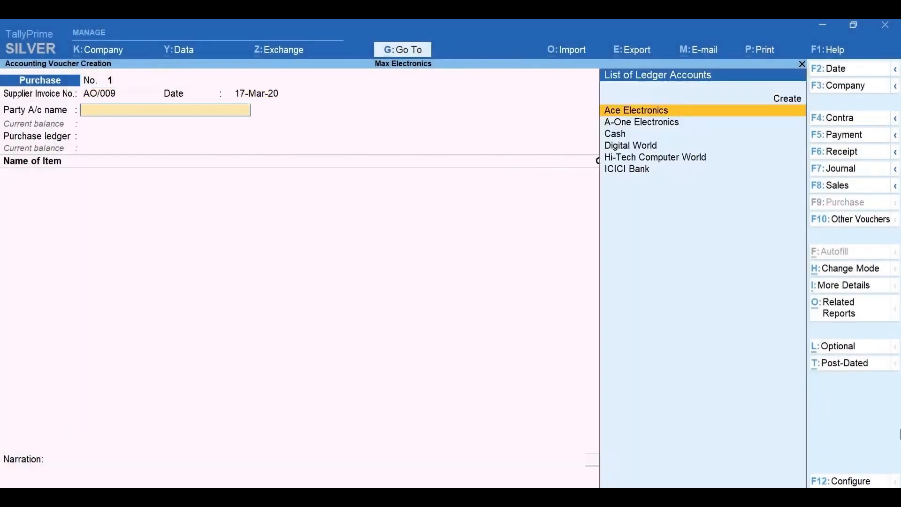
{"action": "key", "text": "Down"}
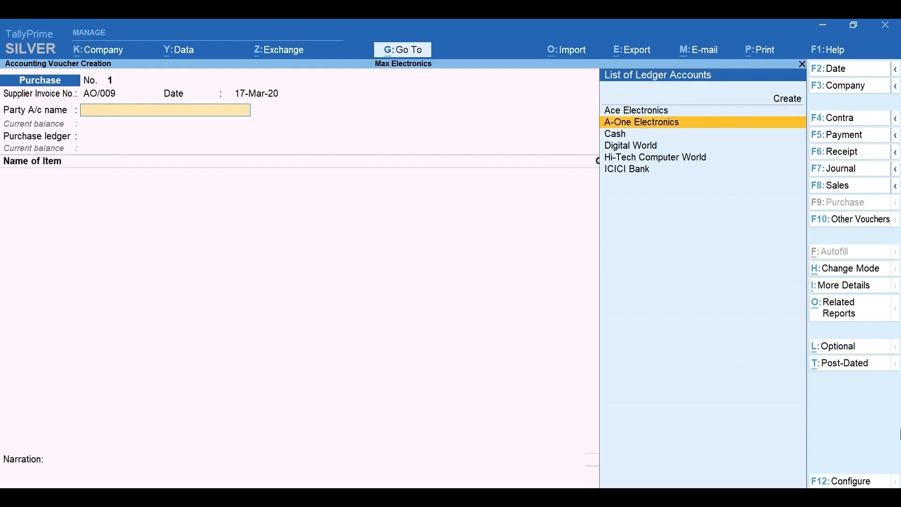
{"action": "key", "text": "Return"}
Step: Add Product -1 to the purchase voucher and create the new batch number ME/0001 for it
{"action": "key", "text": "Return"}
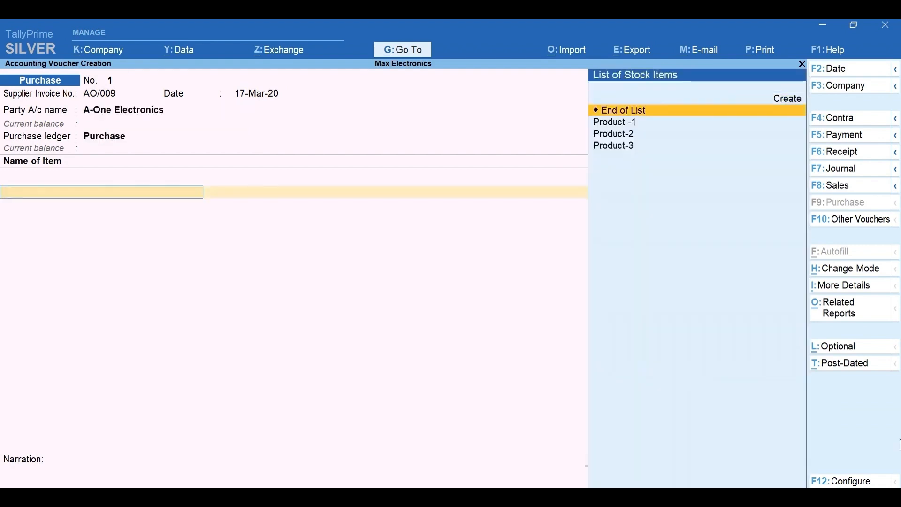
{"action": "key", "text": "Down"}
{"action": "key", "text": "Return"}
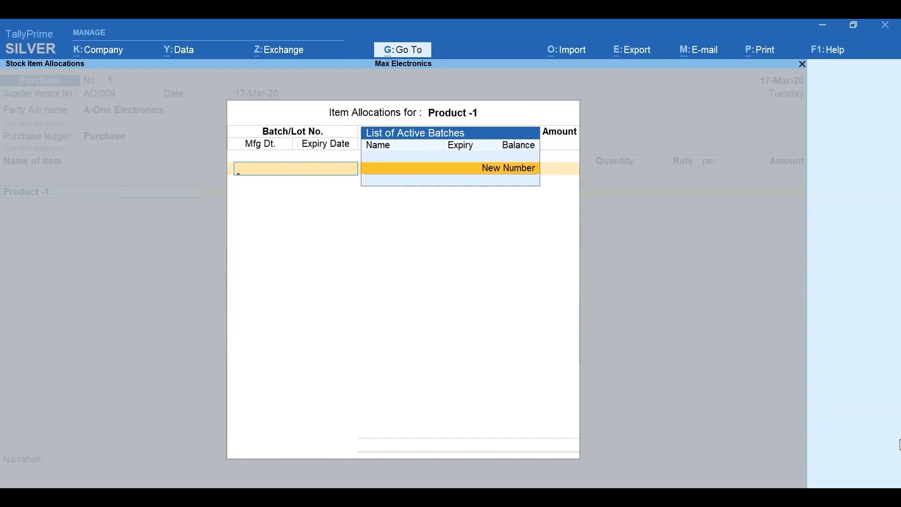
{"action": "key", "text": "Return"}
{"action": "type", "text": "ME/"}
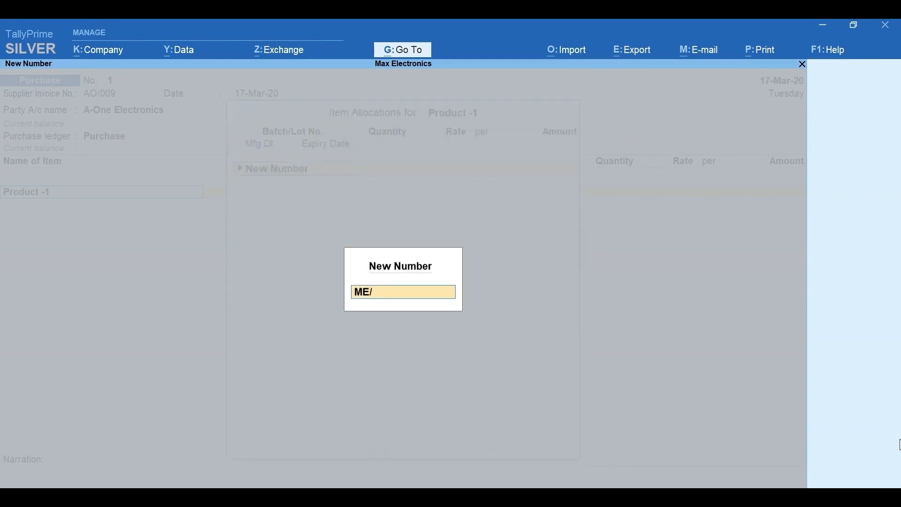
{"action": "type", "text": "0001"}
{"action": "key", "text": "Return"}
Step: Enter a quantity of 20 nos at a rate of 450 for batch ME/0001
{"action": "type", "text": "20"}
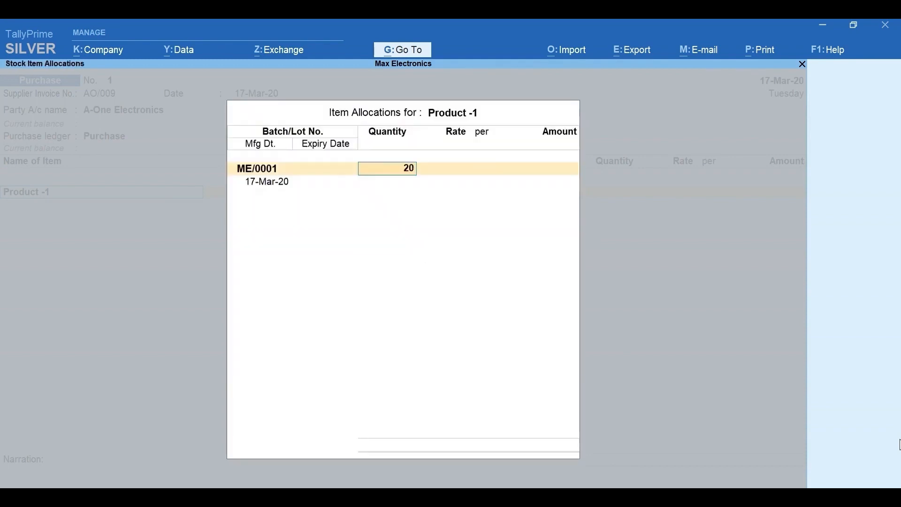
{"action": "key", "text": "Return"}
{"action": "type", "text": "450"}
{"action": "key", "text": "Return"}
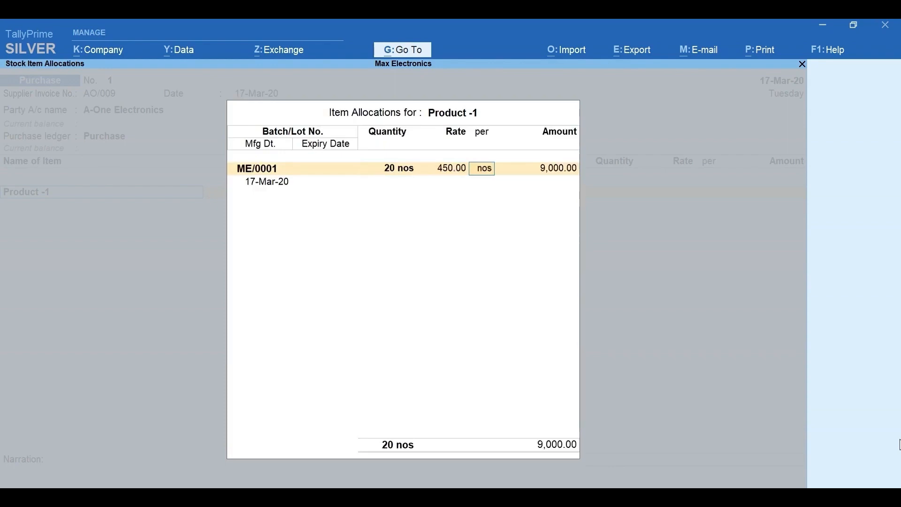
{"action": "key", "text": "Return"}
Step: Set the manufacturing date of batch ME/0001 to 1-3-2020
{"action": "type", "text": "1-"}
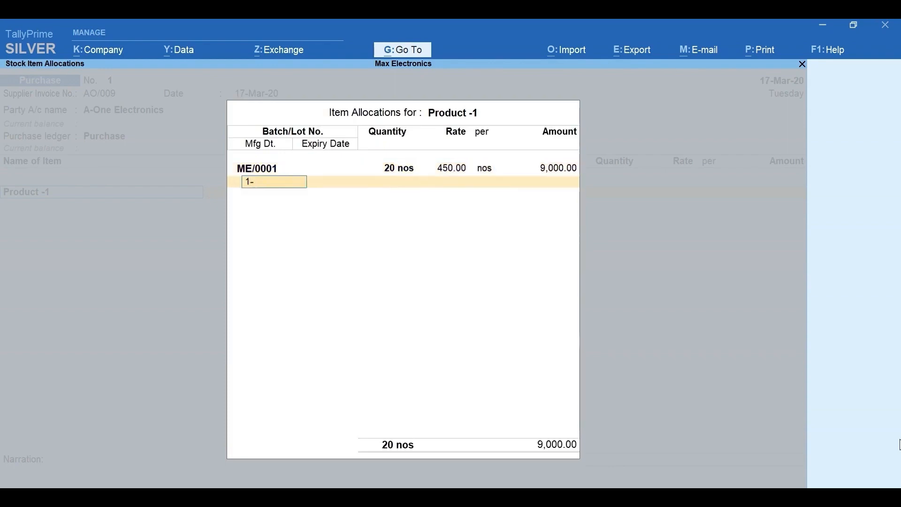
{"action": "type", "text": "3-2020"}
{"action": "key", "text": "Return"}
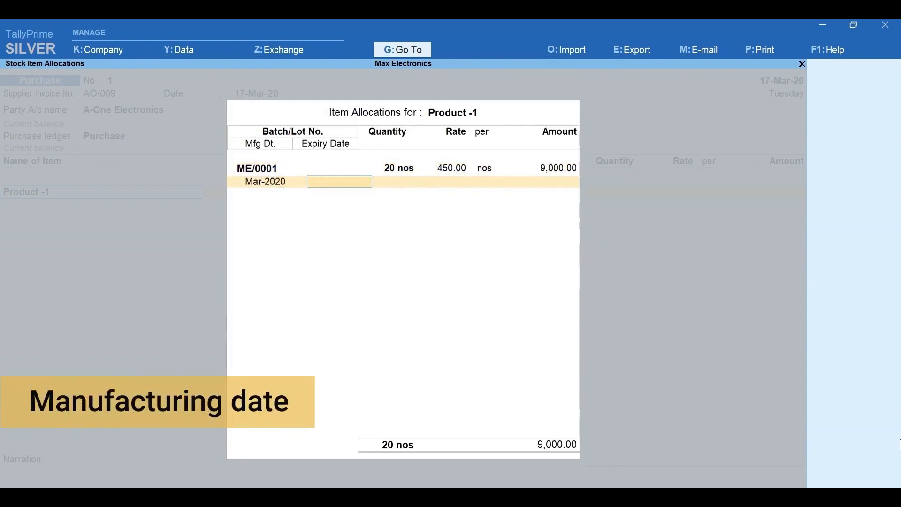
Step: Try giving the expiry of batch ME/0001 as the date 30-6-20 and as a period of 3 months
{"action": "type", "text": "30-6-20"}
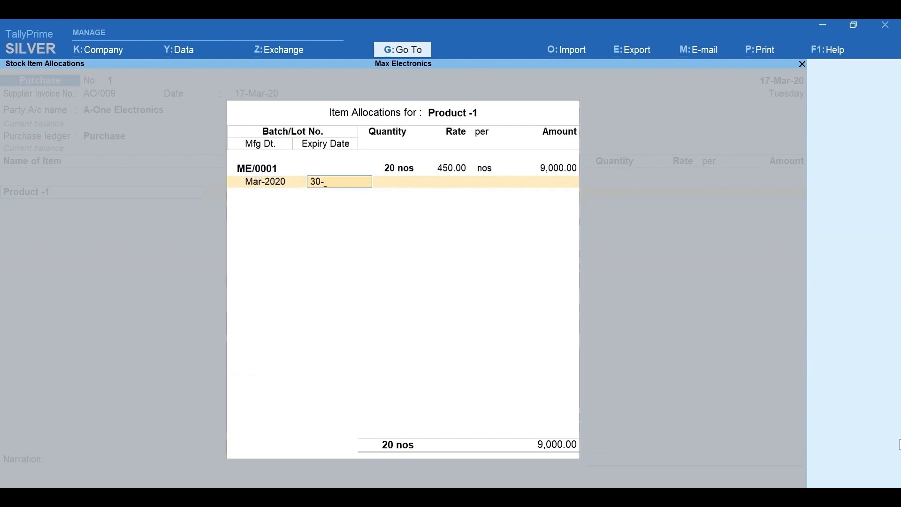
{"action": "key", "text": "Return"}
{"action": "type", "text": "3 months"}
{"action": "key", "text": "BackSpace"}
Step: Set the expiry of batch ME/0001 to 90 days and save the purchase voucher
{"action": "type", "text": "90 days"}
{"action": "key", "text": "Return"}
{"action": "key", "text": "Return"}
{"action": "key", "text": "Return"}
{"action": "key", "text": "Return"}
{"action": "key", "text": "Return"}
{"action": "key", "text": "Return"}
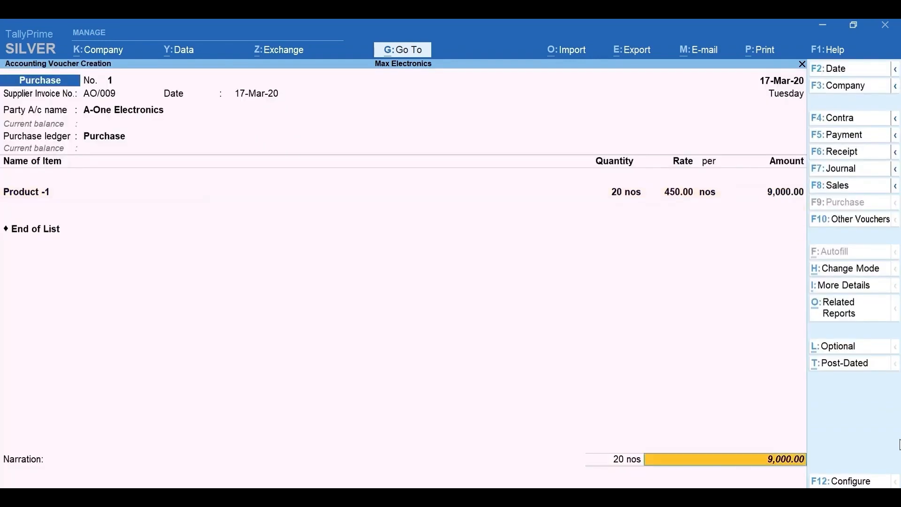
{"action": "key", "text": "Return"}
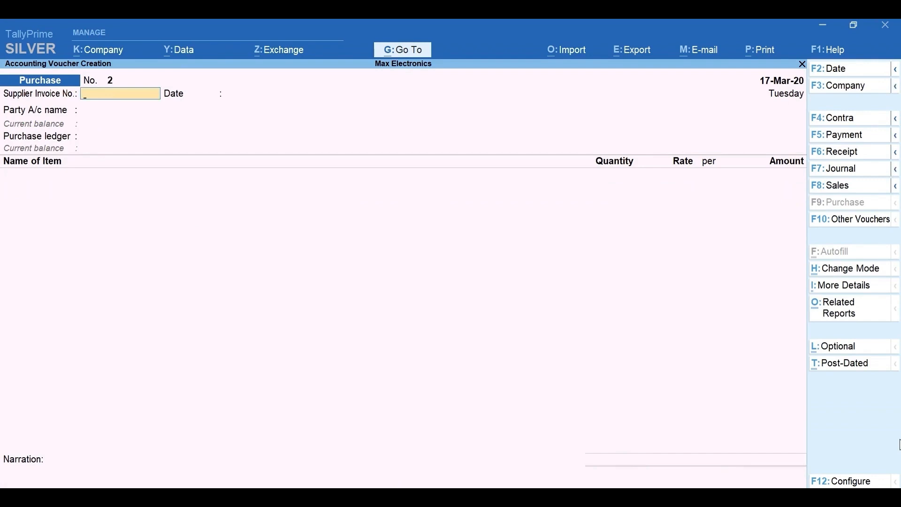
Step: Start a sales voucher for party Ace Electronics with the Sales ledger and add Product -1 as the item
{"action": "key", "text": "F8"}
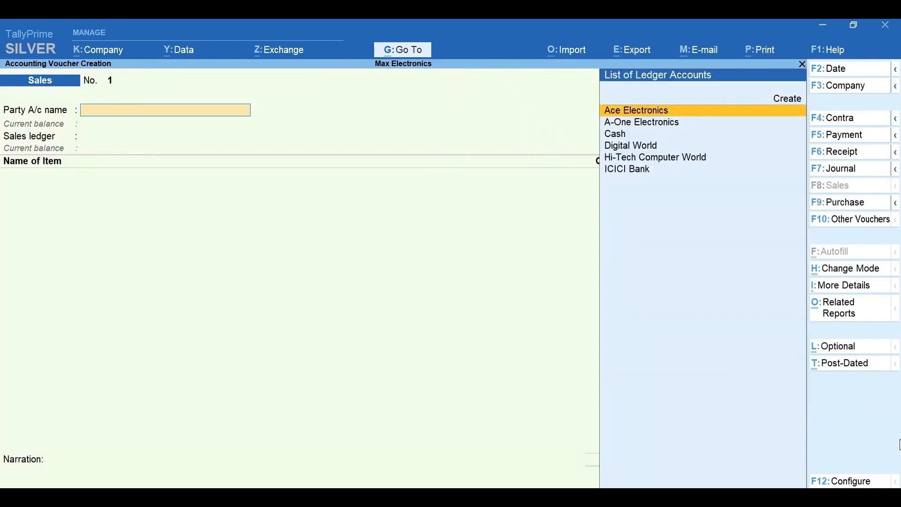
{"action": "key", "text": "Return"}
{"action": "key", "text": "Return"}
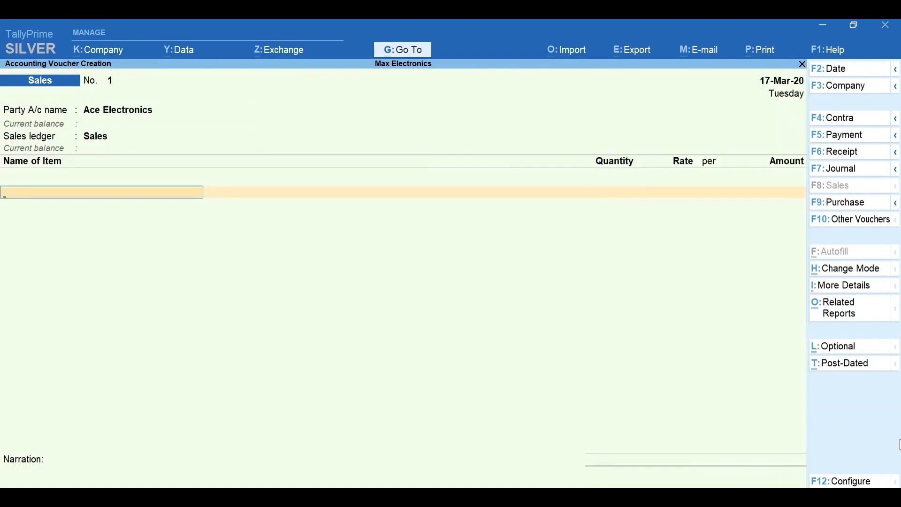
{"action": "type", "text": "Pr"}
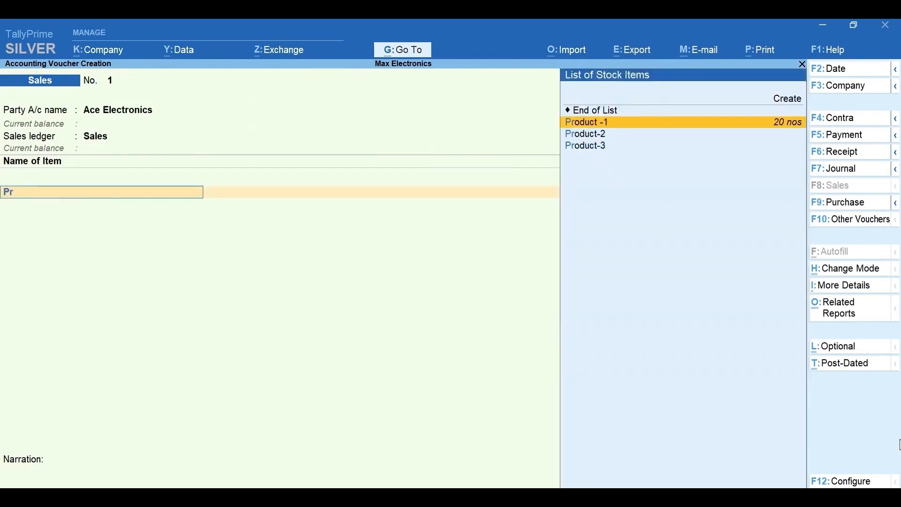
{"action": "key", "text": "Return"}
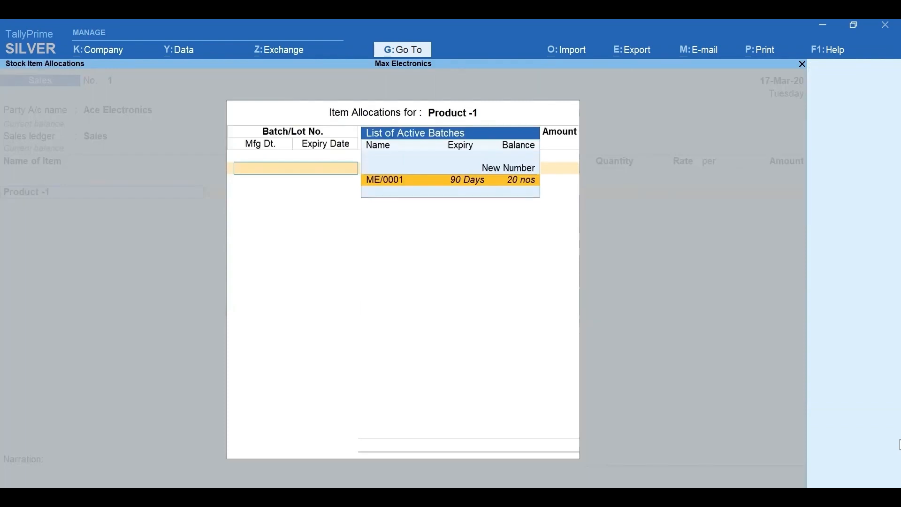
Step: Allocate 5 nos from batch ME/0001 at a rate of 490 and save the sales voucher
{"action": "key", "text": "Return"}
{"action": "type", "text": "5"}
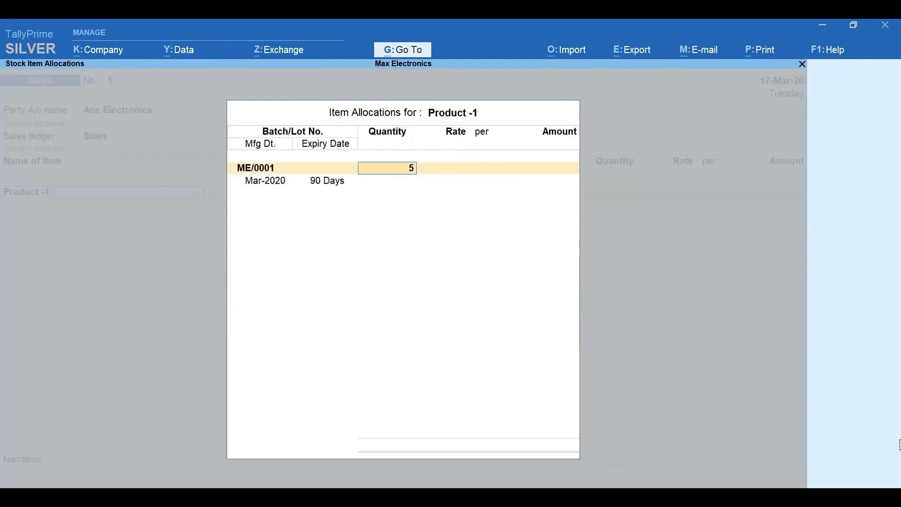
{"action": "key", "text": "Return"}
{"action": "type", "text": "490"}
{"action": "key", "text": "Return"}
{"action": "key", "text": "Return"}
{"action": "key", "text": "Return"}
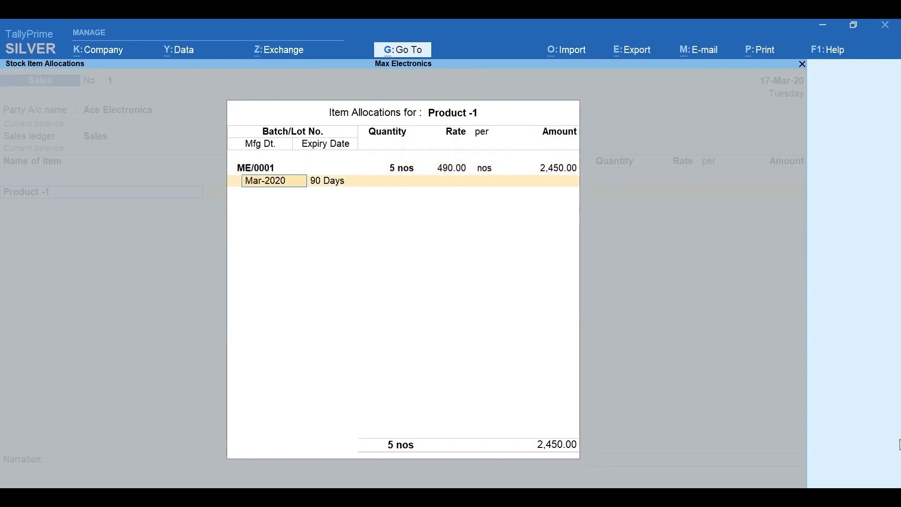
{"action": "key", "text": "Return"}
{"action": "key", "text": "Return"}
{"action": "key", "text": "Return"}
{"action": "key", "text": "Return"}
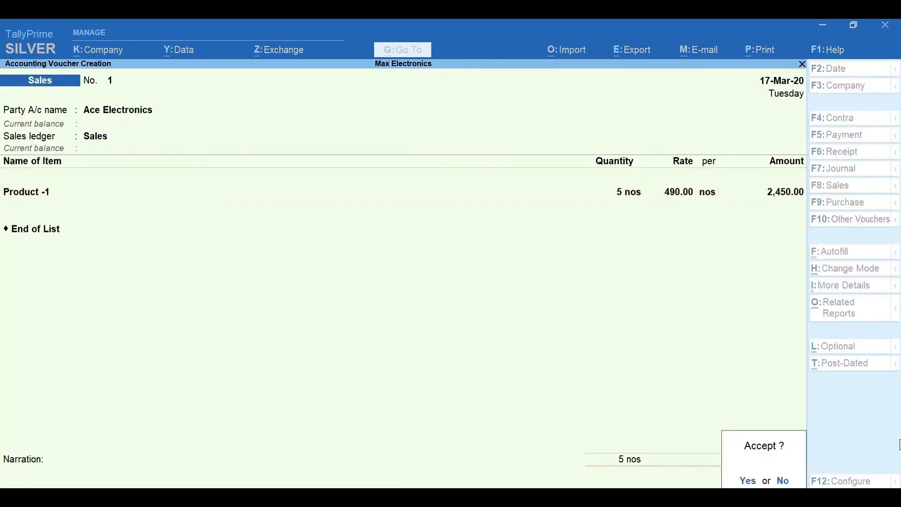
{"action": "key", "text": "Return"}
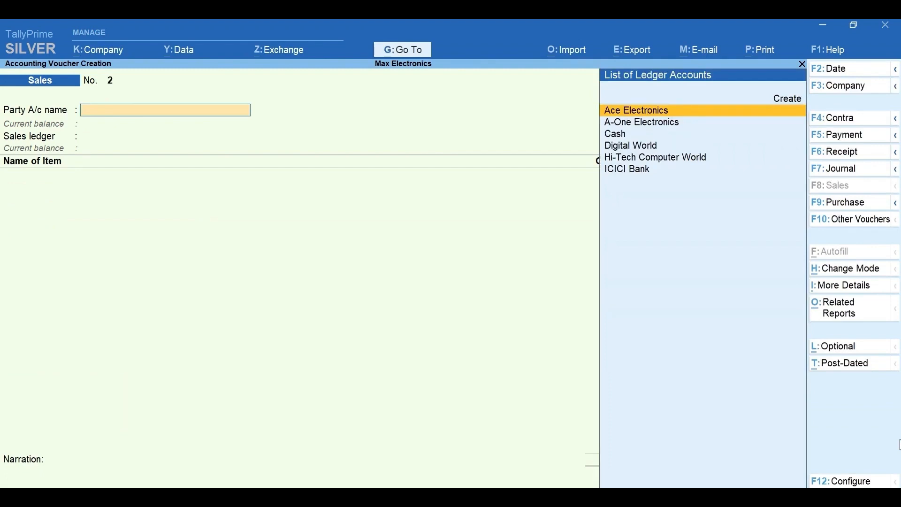
Step: Reopen the saved sales voucher for printing and check the Show Batch details option in the print configuration
{"action": "key", "text": "Page_Up"}
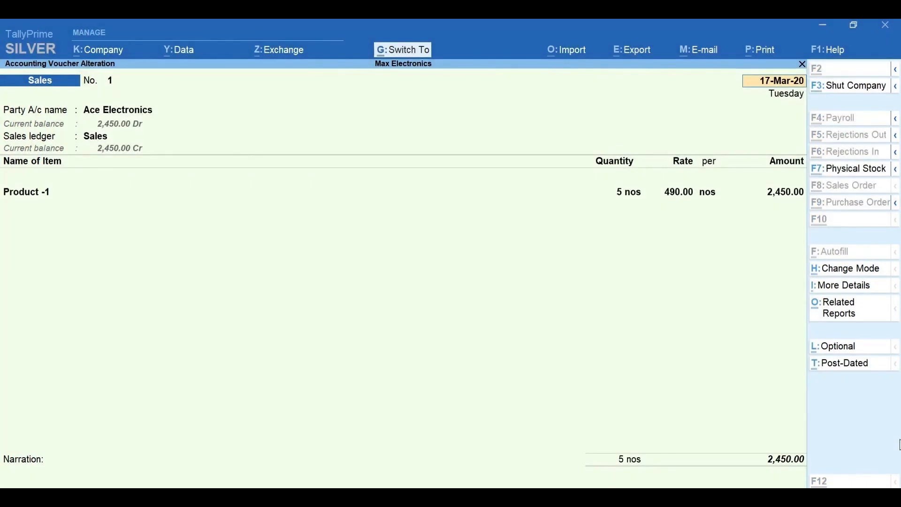
{"action": "key", "text": "alt+p"}
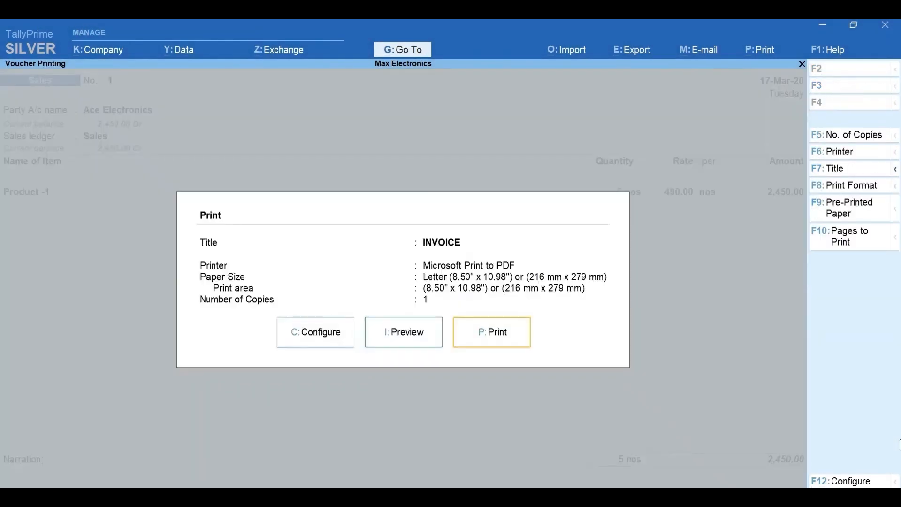
{"action": "key", "text": "Left"}
{"action": "key", "text": "Left"}
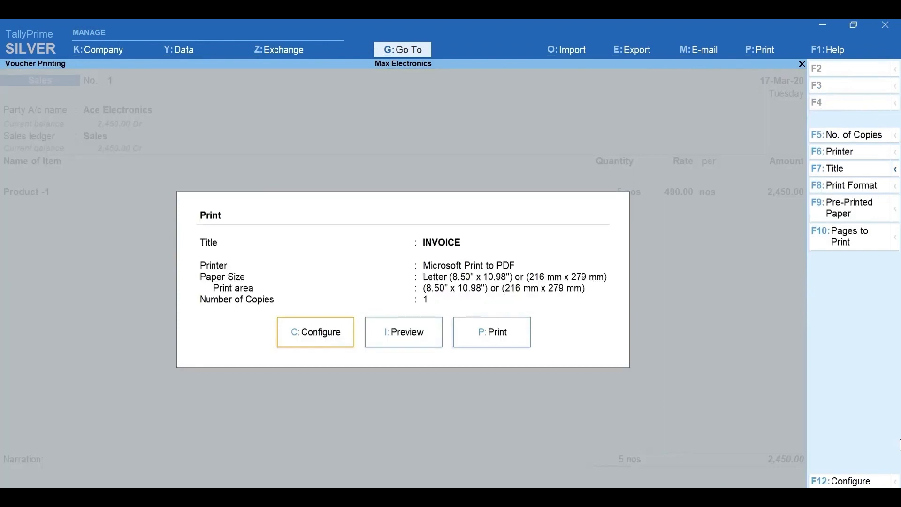
{"action": "key", "text": "Return"}
{"action": "type", "text": "Batc"}
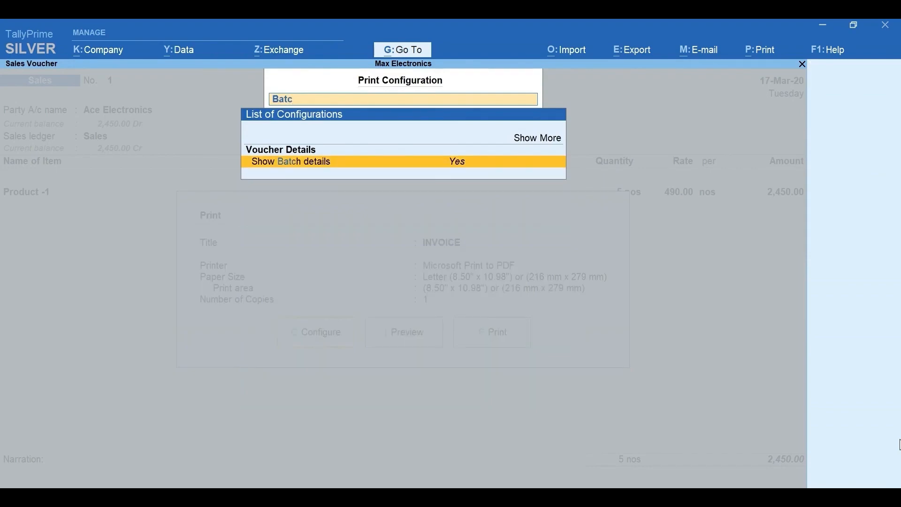
{"action": "key", "text": "Escape"}
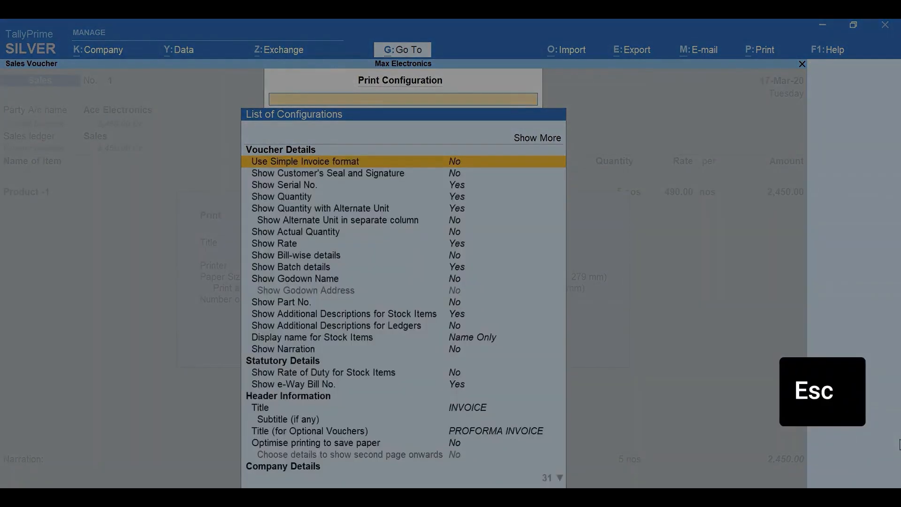
{"action": "key", "text": "Escape"}
Step: Preview the sales invoice, examine the batch, manufacturing date and expiry details under Product -1, and return to the Gateway
{"action": "key", "text": "Right"}
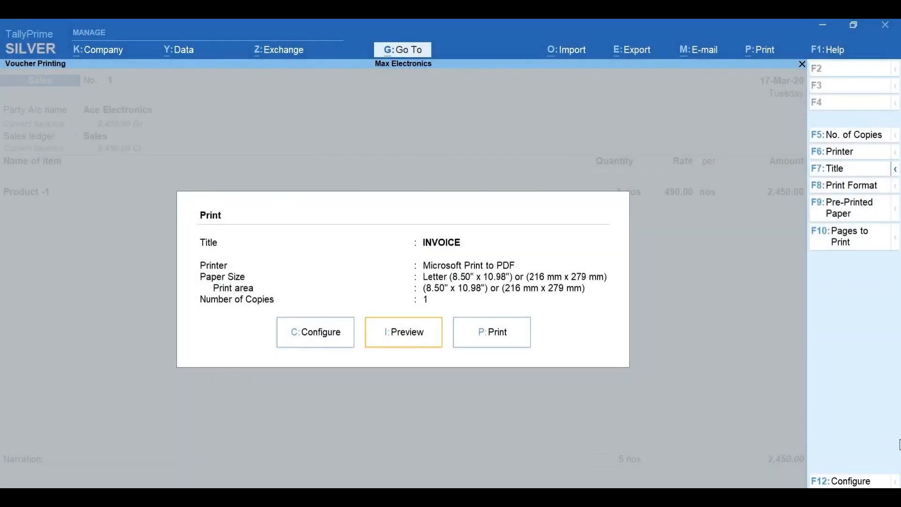
{"action": "key", "text": "Return"}
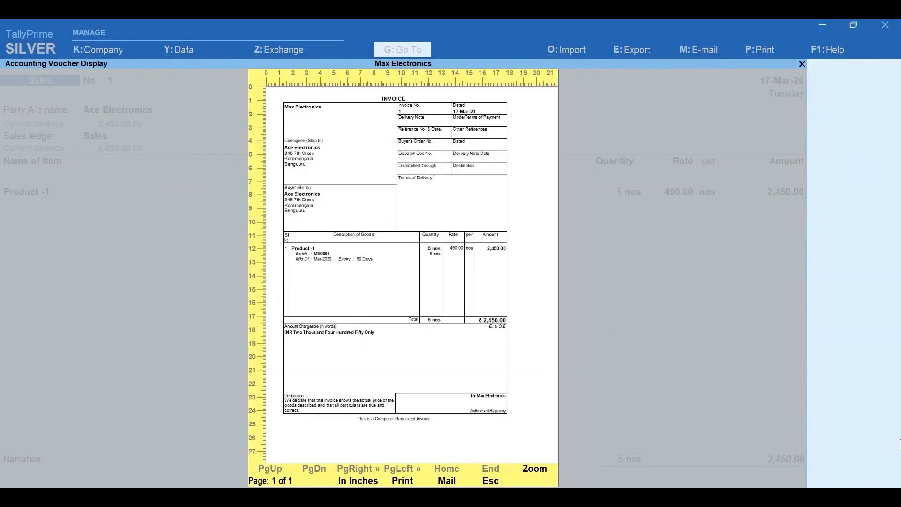
{"action": "key", "text": "alt+z"}
{"action": "key", "text": "Down"}
{"action": "key", "text": "Down"}
{"action": "key", "text": "Down"}
{"action": "key", "text": "Down"}
{"action": "key", "text": "Down"}
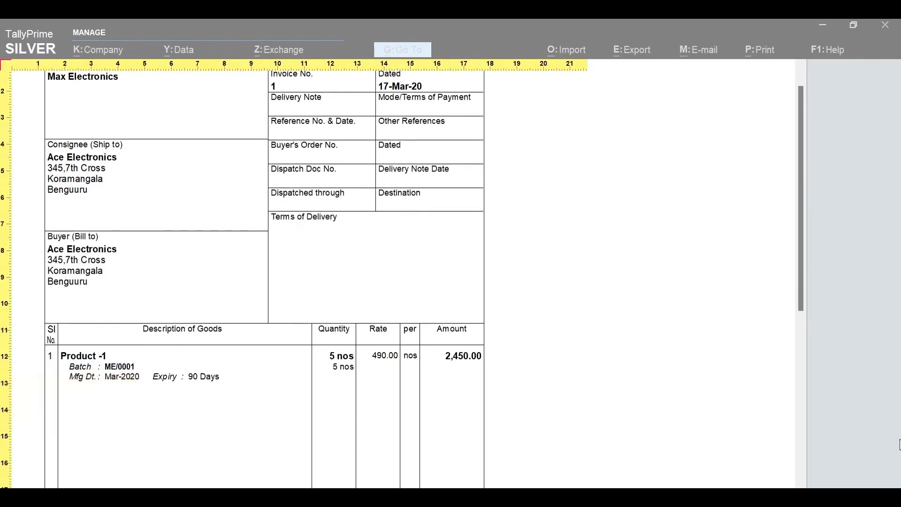
{"action": "key", "text": "Escape"}
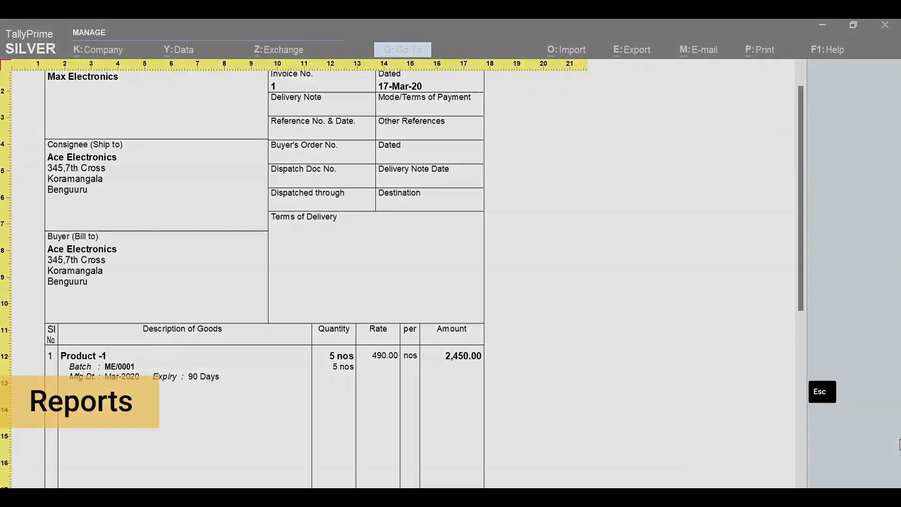
{"action": "key", "text": "Escape"}
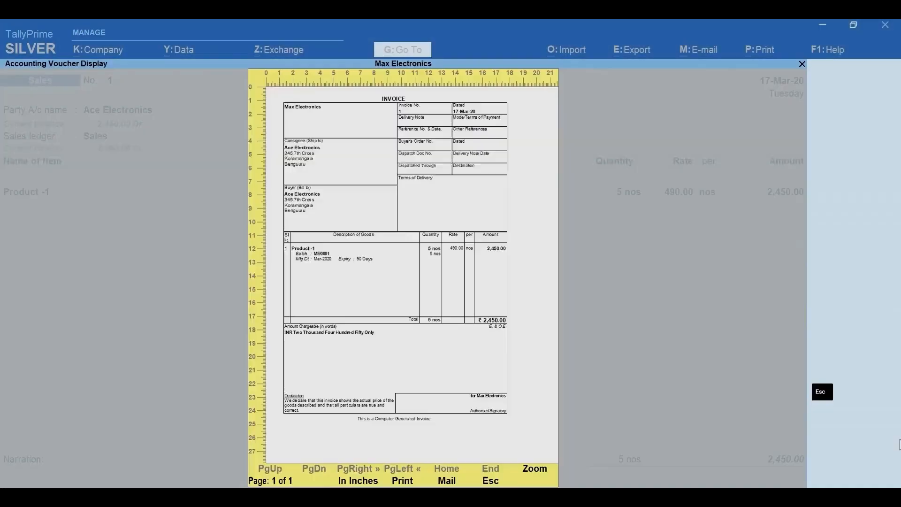
{"action": "key", "text": "Escape"}
{"action": "key", "text": "Escape"}
{"action": "key", "text": "Escape"}
{"action": "key", "text": "Escape"}
Step: Open the Batch Summary report for the stock item Product-2
{"action": "key", "text": "alt+g"}
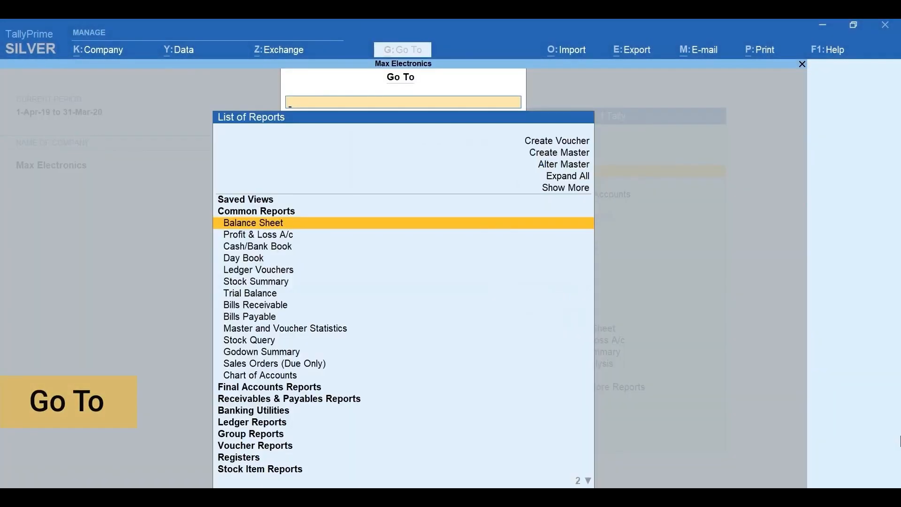
{"action": "type", "text": "Batc"}
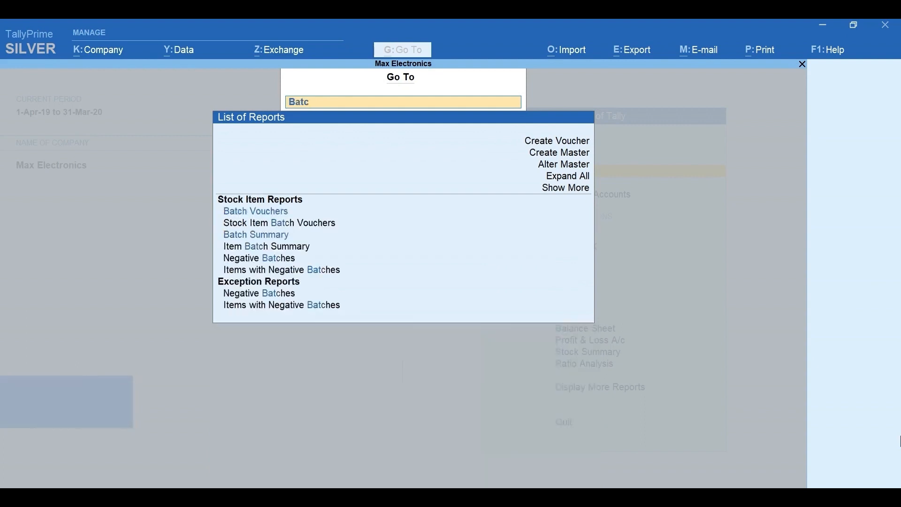
{"action": "key", "text": "Down"}
{"action": "key", "text": "Down"}
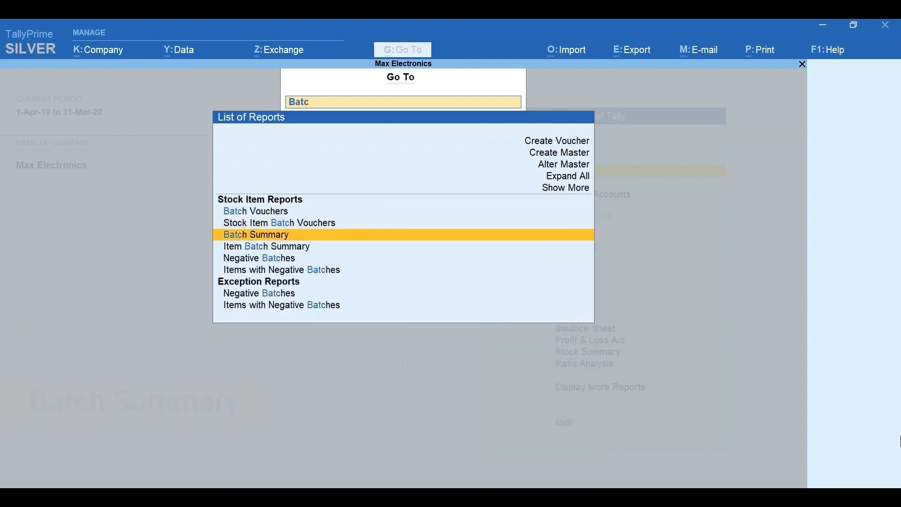
{"action": "key", "text": "Return"}
{"action": "key", "text": "Down"}
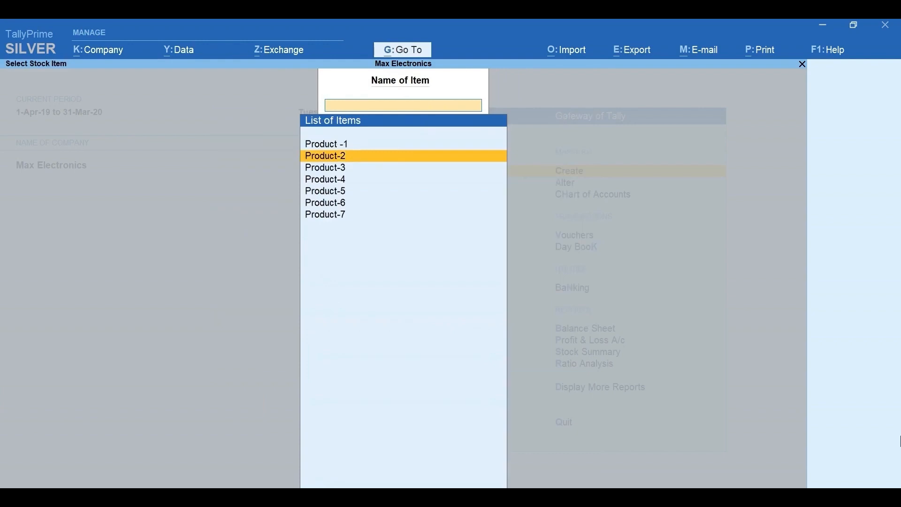
{"action": "key", "text": "Return"}
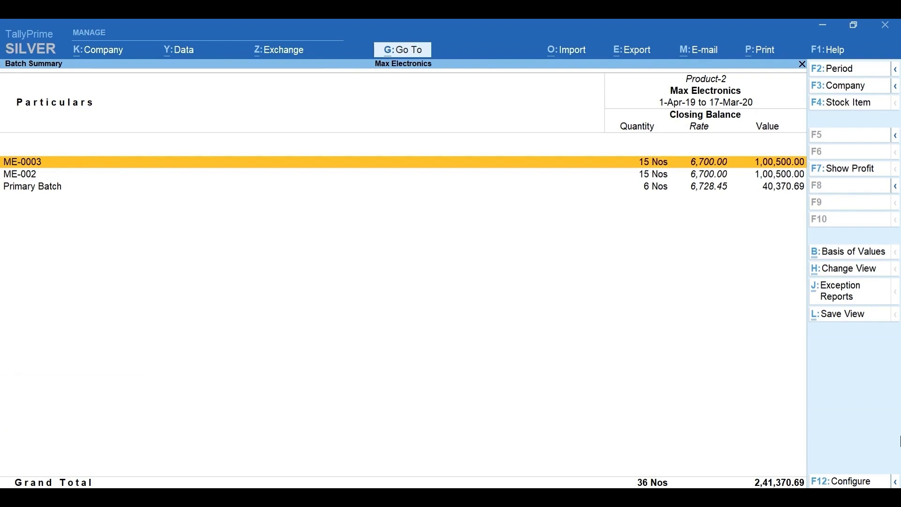
Step: Configure the Batch Summary to show manufacturing date, expiry date of batches and number of days for expiry, and close the report after viewing
{"action": "key", "text": "F12"}
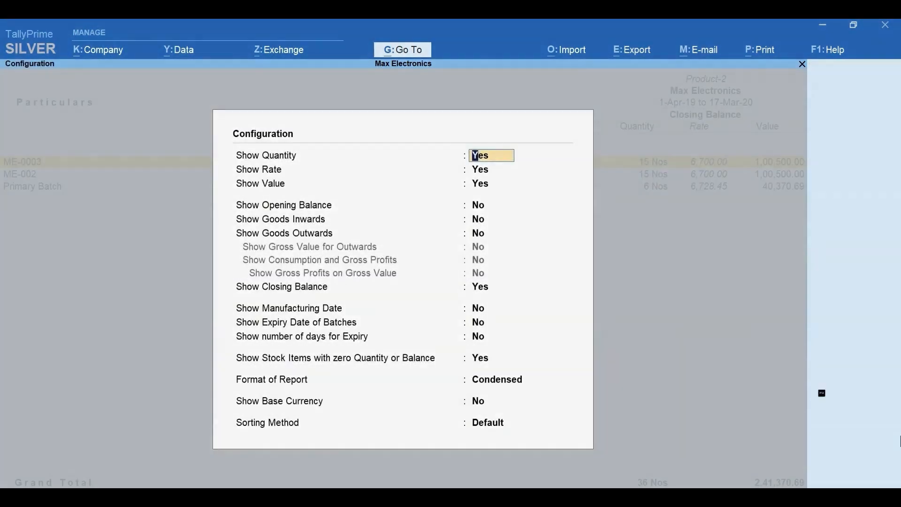
{"action": "key", "text": "Down"}
{"action": "key", "text": "Down"}
{"action": "key", "text": "Down"}
{"action": "key", "text": "Down"}
{"action": "key", "text": "Down"}
{"action": "key", "text": "Down"}
{"action": "key", "text": "Down"}
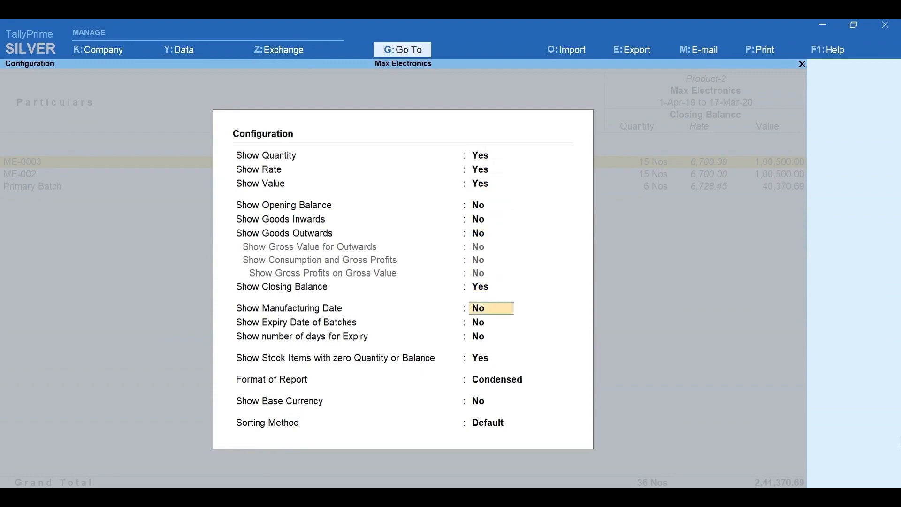
{"action": "type", "text": "y"}
{"action": "key", "text": "Return"}
{"action": "type", "text": "y"}
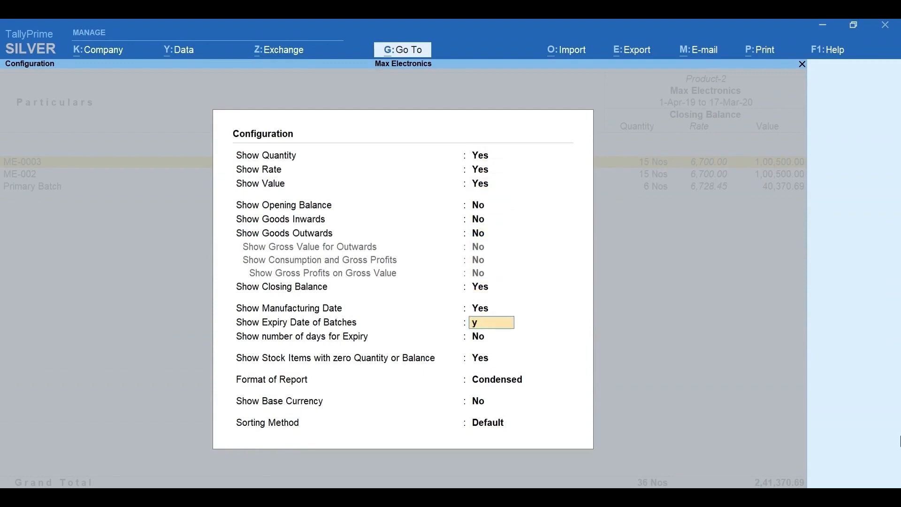
{"action": "key", "text": "Return"}
{"action": "type", "text": "y"}
{"action": "key", "text": "Return"}
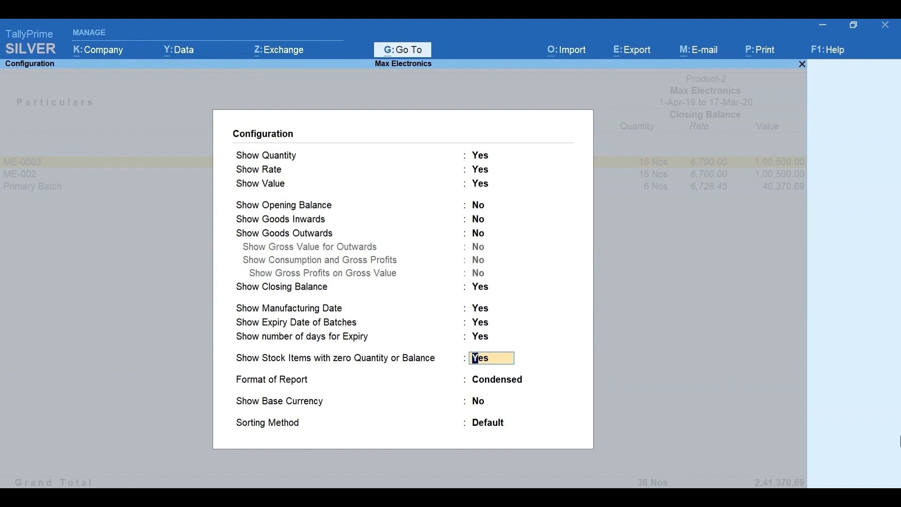
{"action": "key", "text": "Return"}
{"action": "key", "text": "Return"}
{"action": "key", "text": "Return"}
{"action": "key", "text": "Return"}
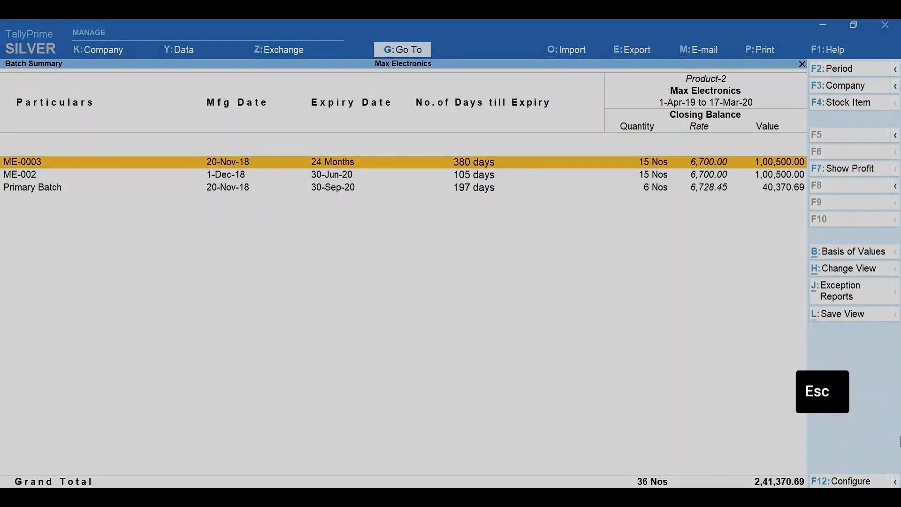
{"action": "key", "text": "Escape"}
{"action": "key", "text": "Escape"}
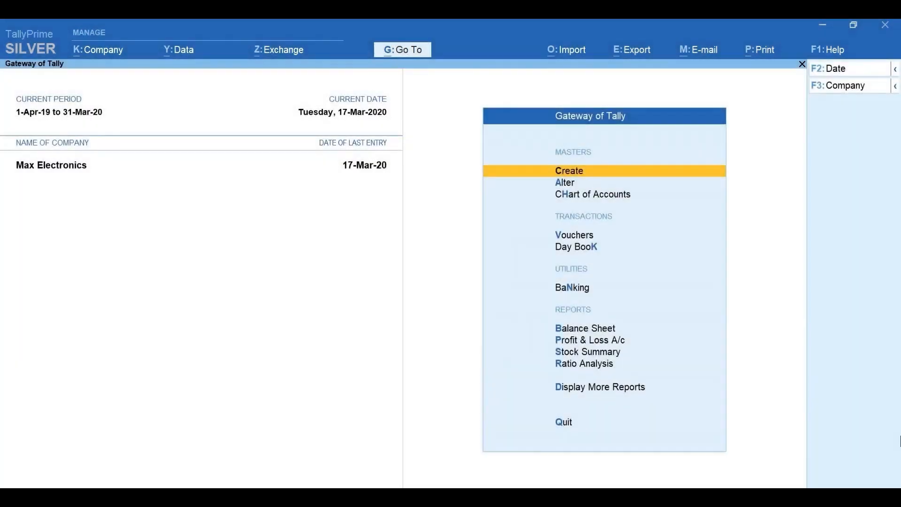
Step: Find the Batch summary report among the Inventory Books in the additional reports
{"action": "key", "text": "d"}
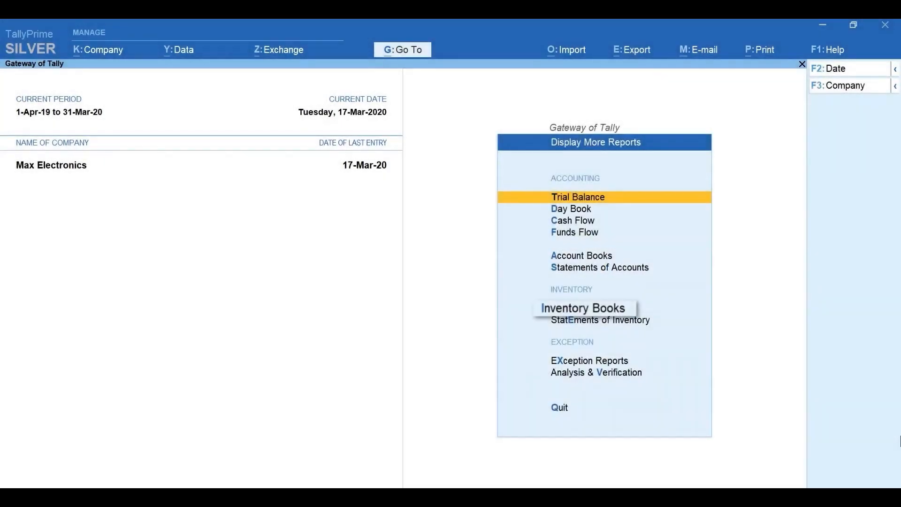
{"action": "key", "text": "i"}
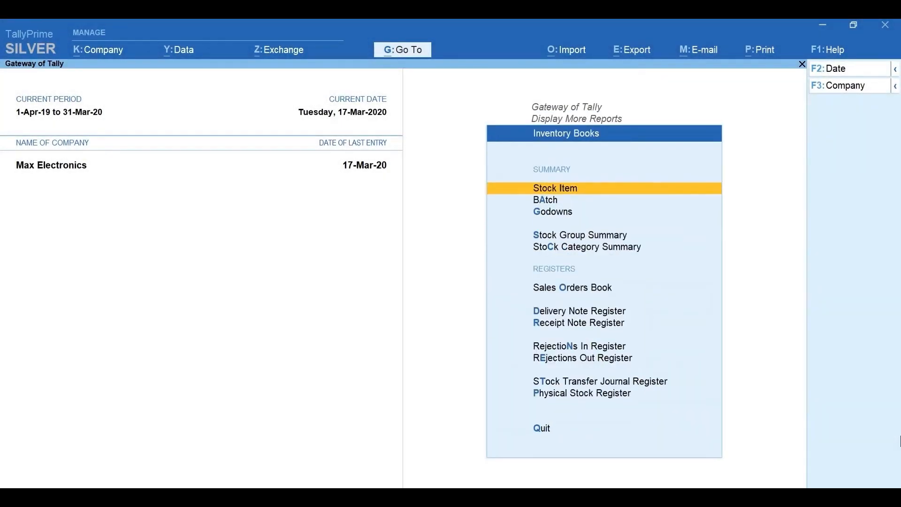
{"action": "key", "text": "Down"}
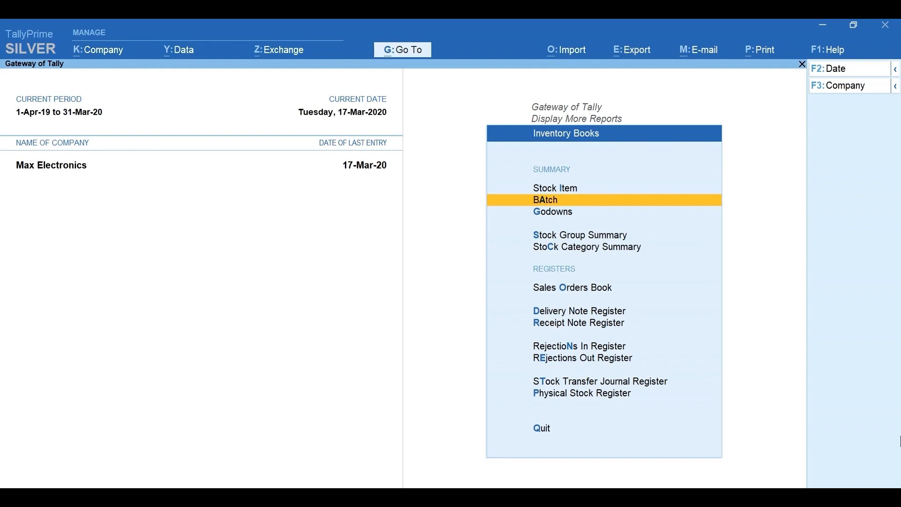
{"action": "key", "text": "Escape"}
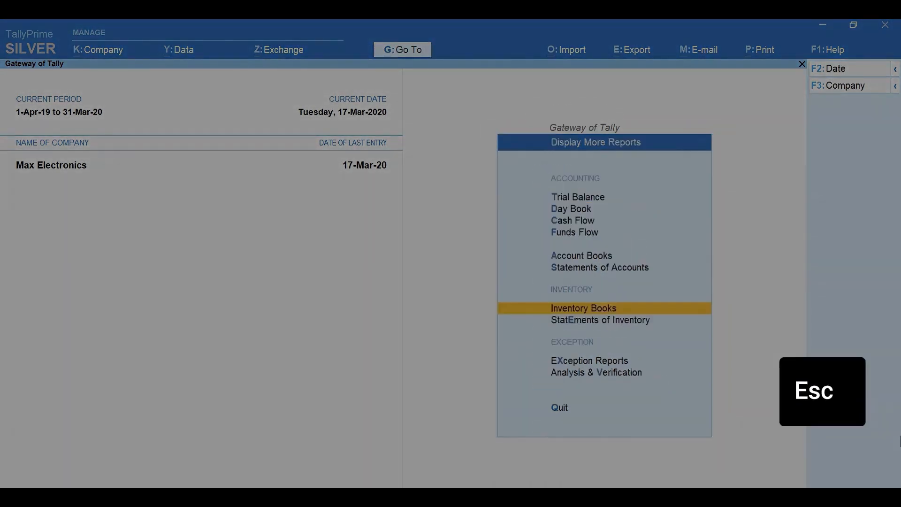
Step: Open the Ageing Analysis from the Statements of Inventory for the Primary stock group
{"action": "key", "text": "Down"}
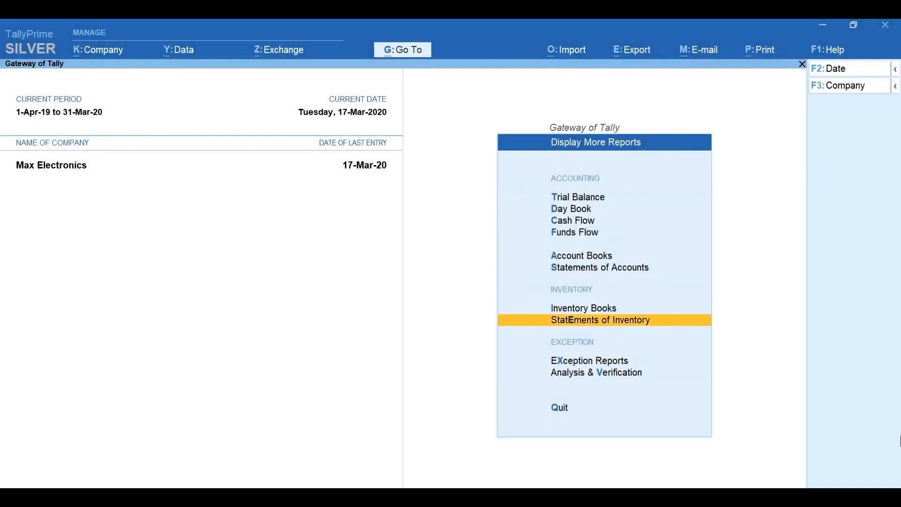
{"action": "key", "text": "Return"}
{"action": "key", "text": "Down"}
{"action": "key", "text": "Down"}
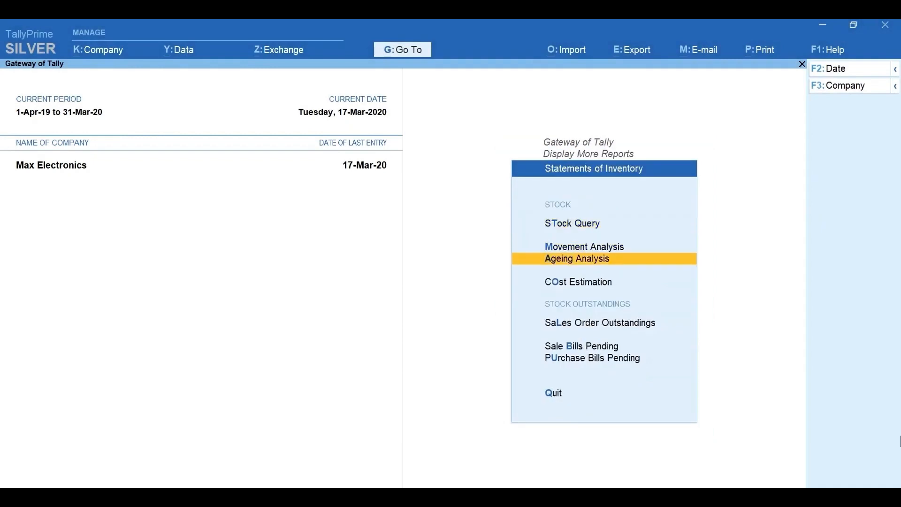
{"action": "key", "text": "Return"}
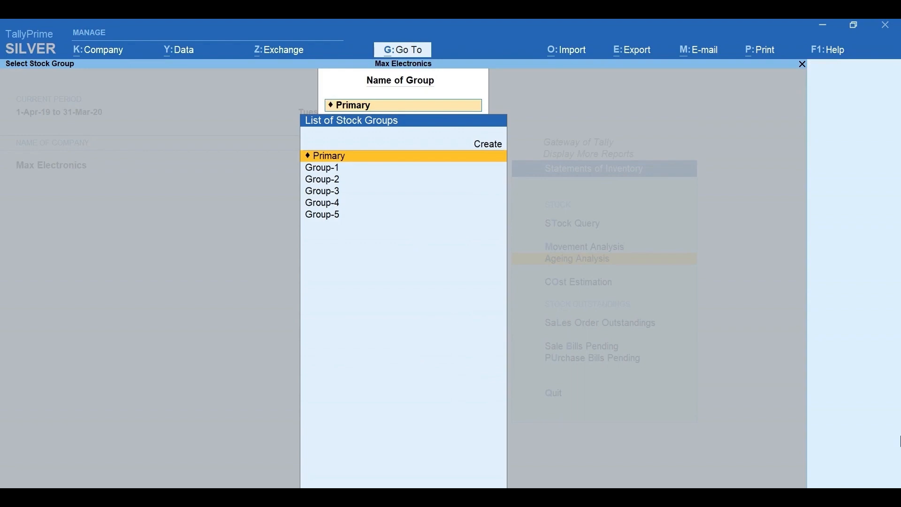
{"action": "key", "text": "Return"}
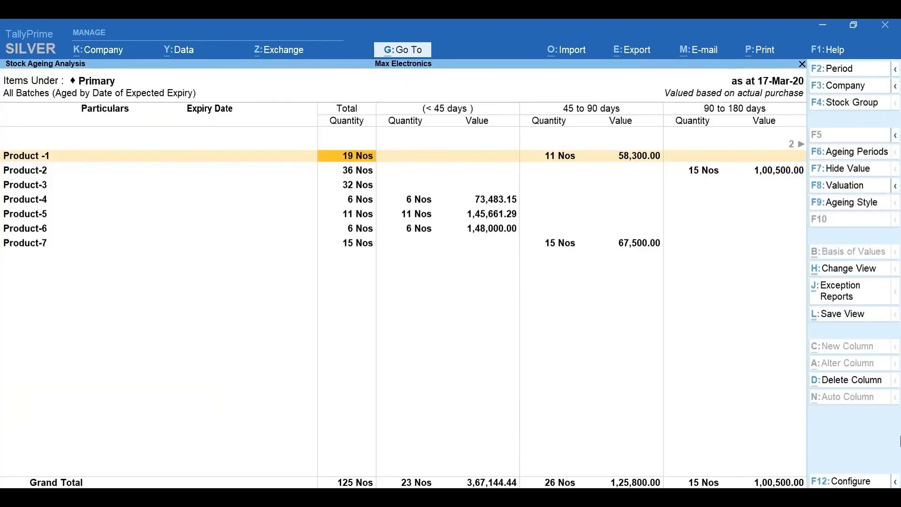
Step: Set the ageing style of the Stock Ageing Analysis to To be Expired
{"action": "key", "text": "F9"}
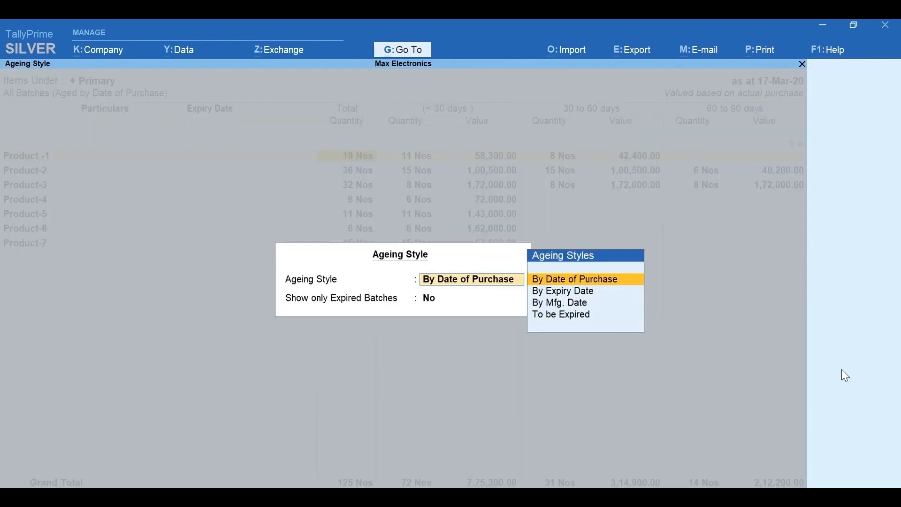
{"action": "key", "text": "Down"}
{"action": "key", "text": "Down"}
{"action": "key", "text": "Down"}
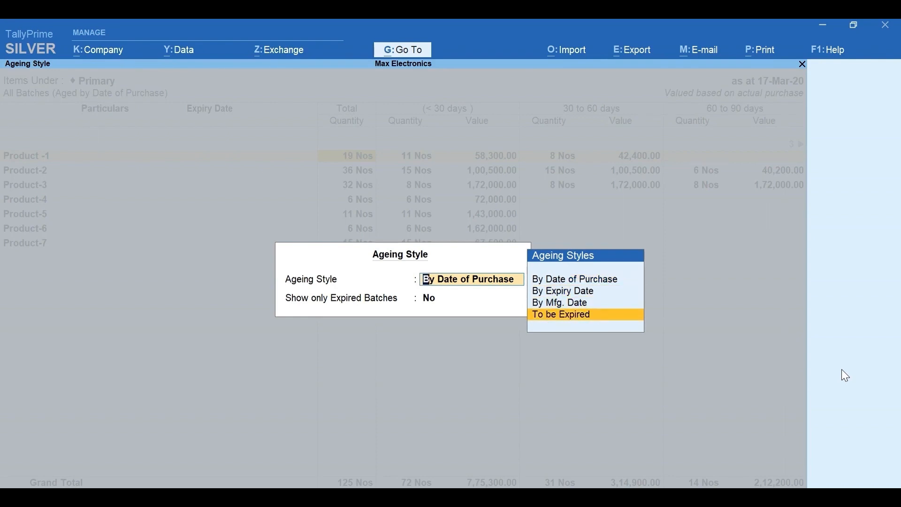
{"action": "key", "text": "Return"}
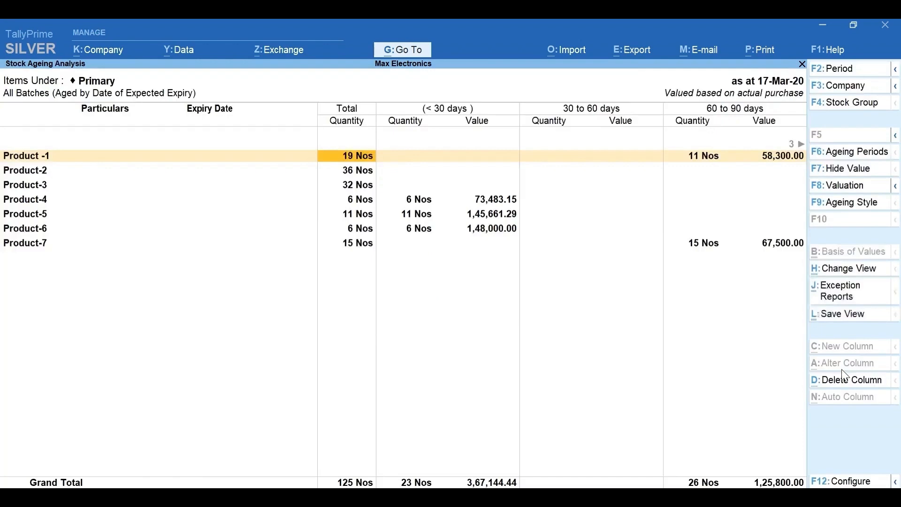
Step: Examine which products' batches fall in the under 30, 30 to 60, 60 to 90 and 90 to 180 day expiry periods
{"action": "key", "text": "Right"}
{"action": "key", "text": "Down"}
{"action": "key", "text": "Down"}
{"action": "key", "text": "Down"}
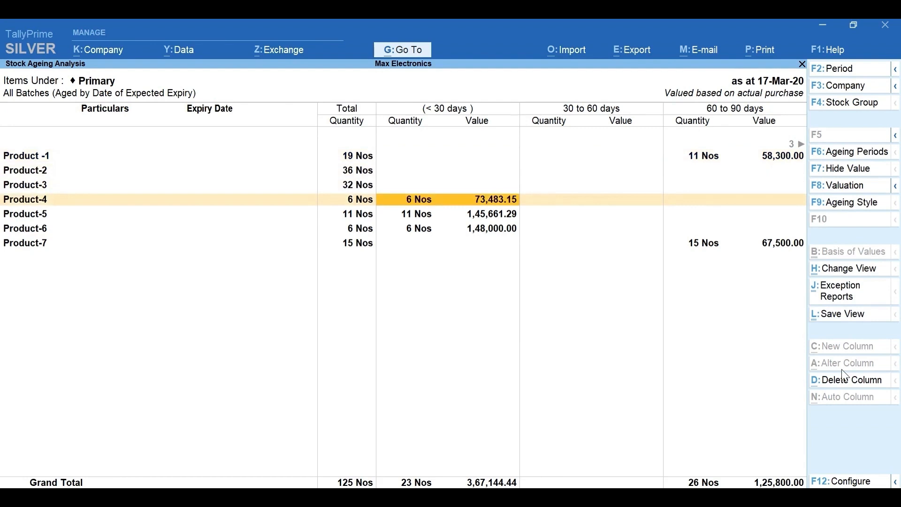
{"action": "key", "text": "Right"}
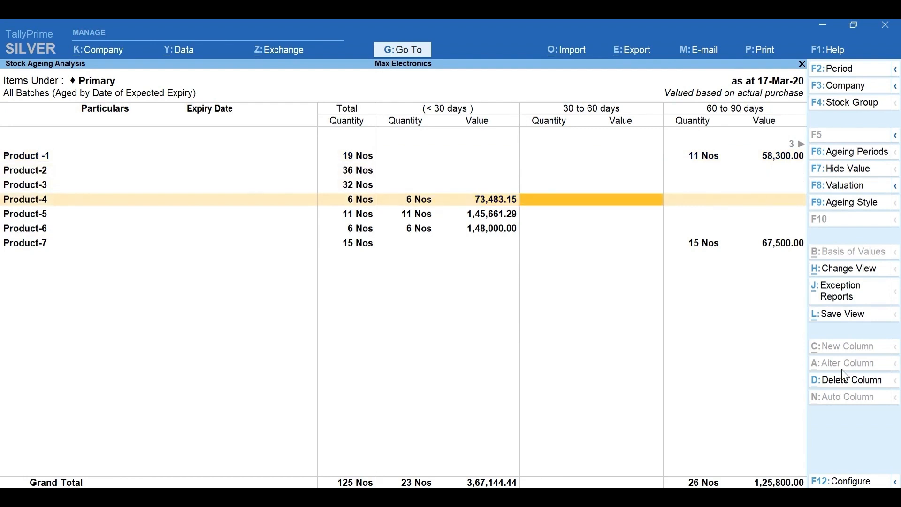
{"action": "key", "text": "Right"}
{"action": "key", "text": "Down"}
{"action": "key", "text": "Down"}
{"action": "key", "text": "Down"}
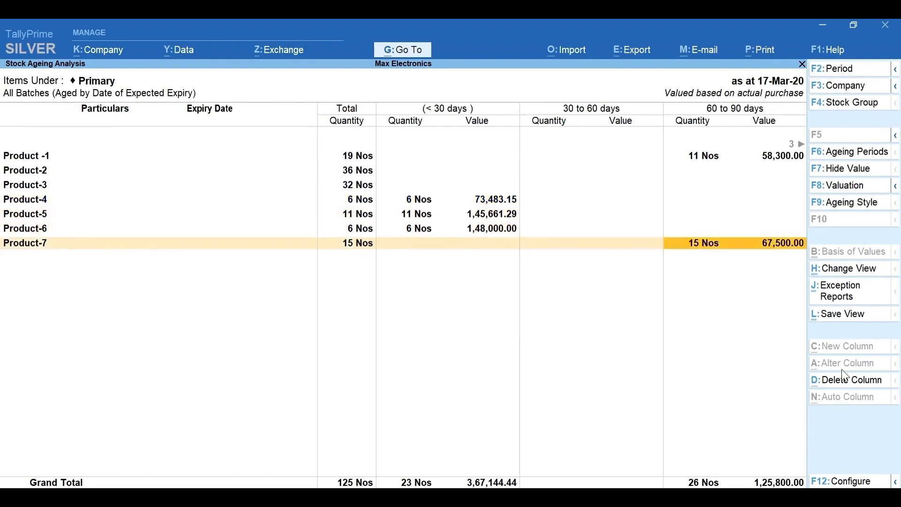
{"action": "key", "text": "Right"}
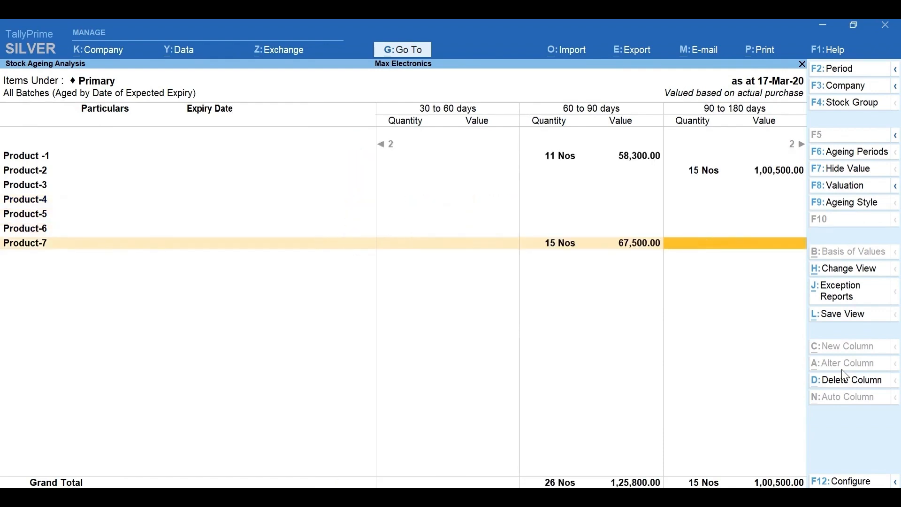
Step: Expand the Stock Ageing Analysis to the detailed format with each product's batches and expiry dates
{"action": "key", "text": "Right"}
{"action": "key", "text": "alt+F5"}
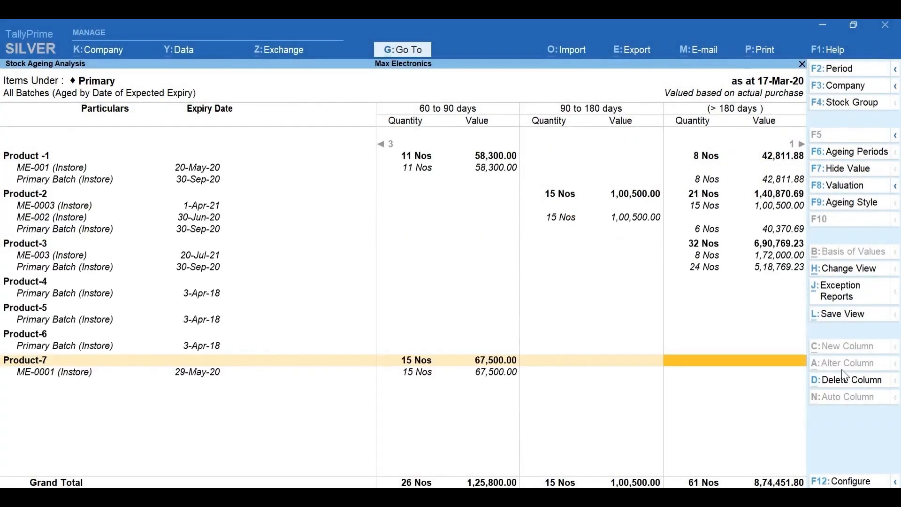
Step: Examine the batch names, godowns, expiry dates and quantities of the products across the ageing intervals
{"action": "key", "text": "Up"}
{"action": "key", "text": "Up"}
{"action": "key", "text": "Up"}
{"action": "key", "text": "Up"}
{"action": "key", "text": "Up"}
{"action": "key", "text": "Up"}
{"action": "key", "text": "Up"}
{"action": "key", "text": "Up"}
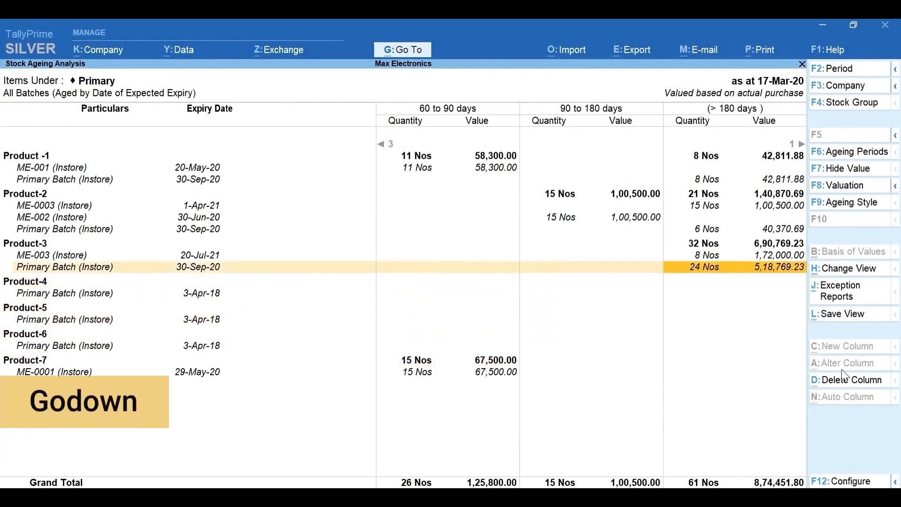
{"action": "key", "text": "Down"}
{"action": "key", "text": "Left"}
{"action": "key", "text": "Left"}
{"action": "key", "text": "Left"}
{"action": "key", "text": "Left"}
{"action": "key", "text": "Left"}
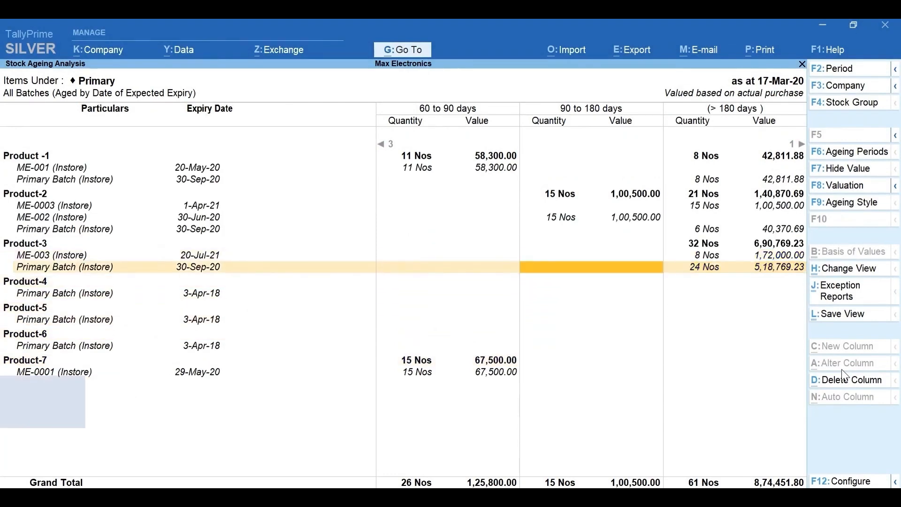
{"action": "key", "text": "Down"}
{"action": "key", "text": "Down"}
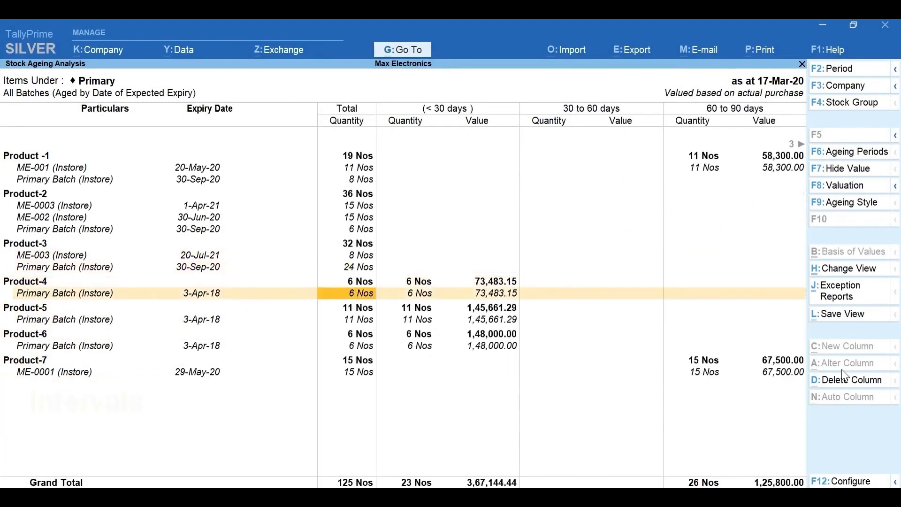
{"action": "key", "text": "Right"}
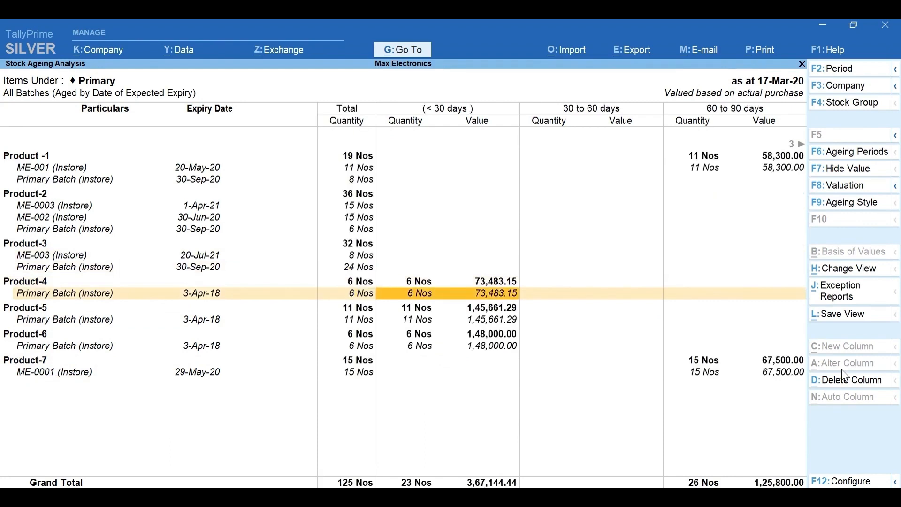
Step: Change the first ageing period to 0 to 45 days, keep the other upper limits, and accept the altered periods
{"action": "key", "text": "F6"}
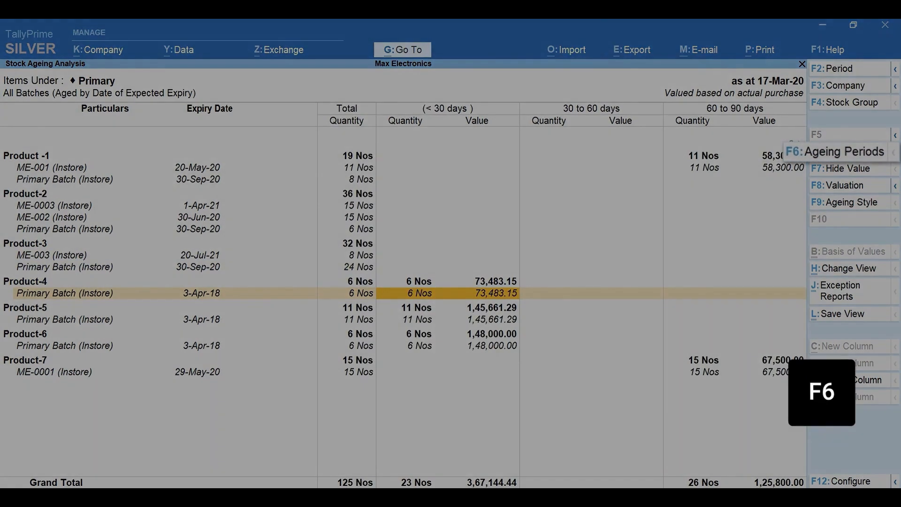
{"action": "type", "text": "45"}
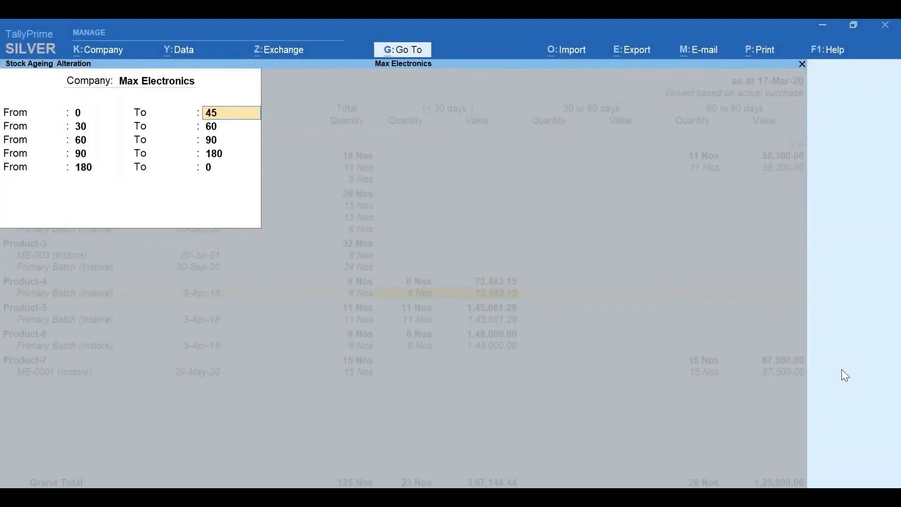
{"action": "key", "text": "Return"}
{"action": "key", "text": "Return"}
{"action": "key", "text": "Return"}
{"action": "key", "text": "Return"}
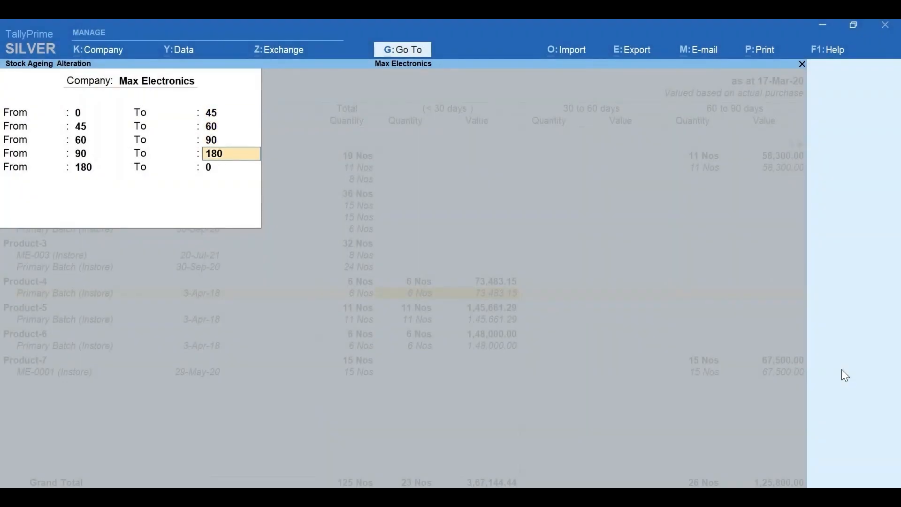
{"action": "key", "text": "Return"}
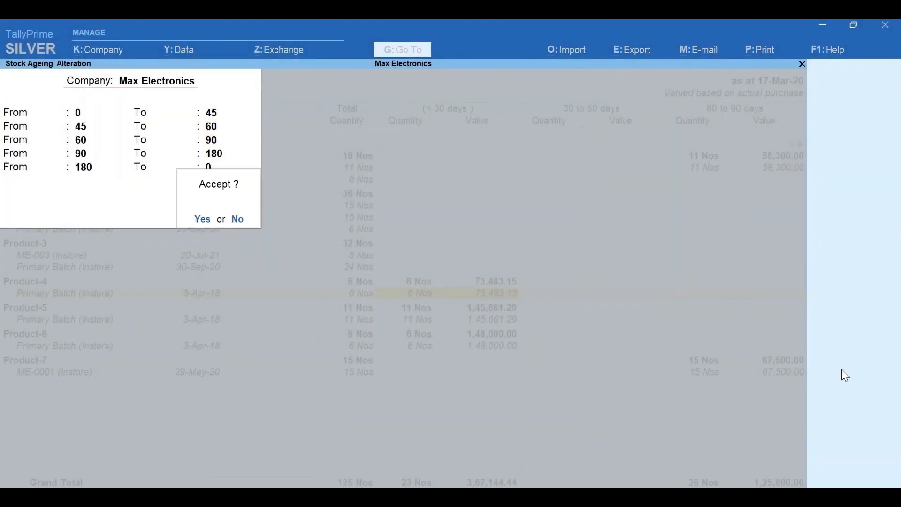
{"action": "key", "text": "Return"}
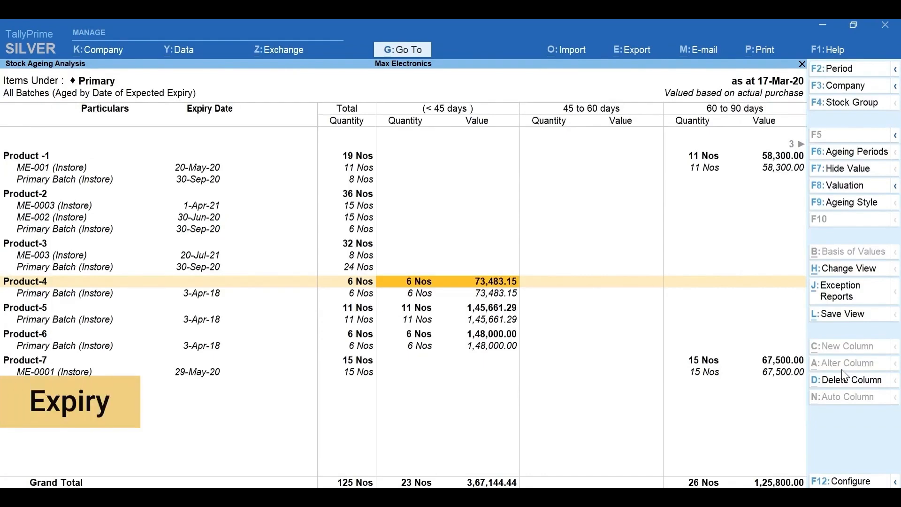